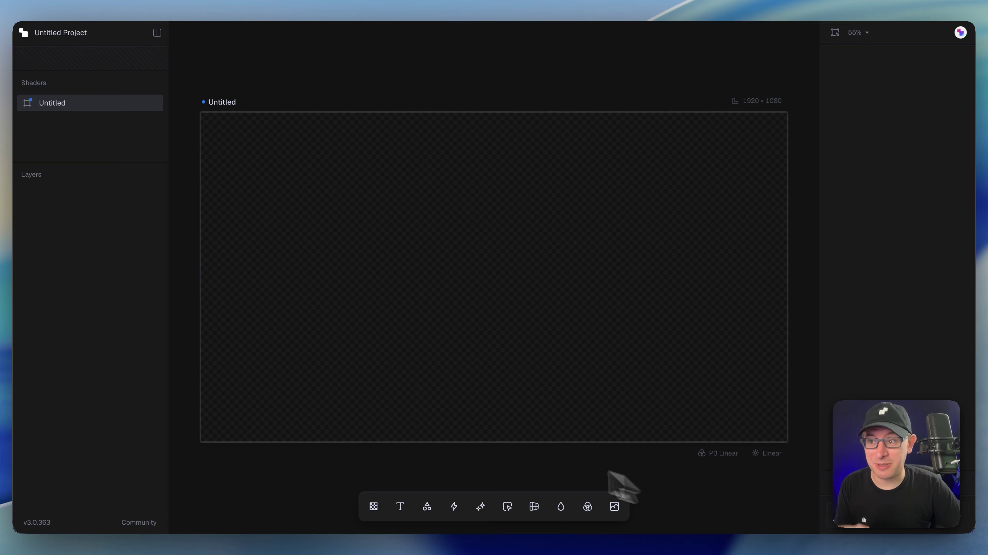
Import the palm tree CleanShot PNG file into the empty 1920 × 1080 frame as an image layer.
{"action": "left_click_drag", "start_coordinate": [457, 323], "coordinate": [551, 268]}
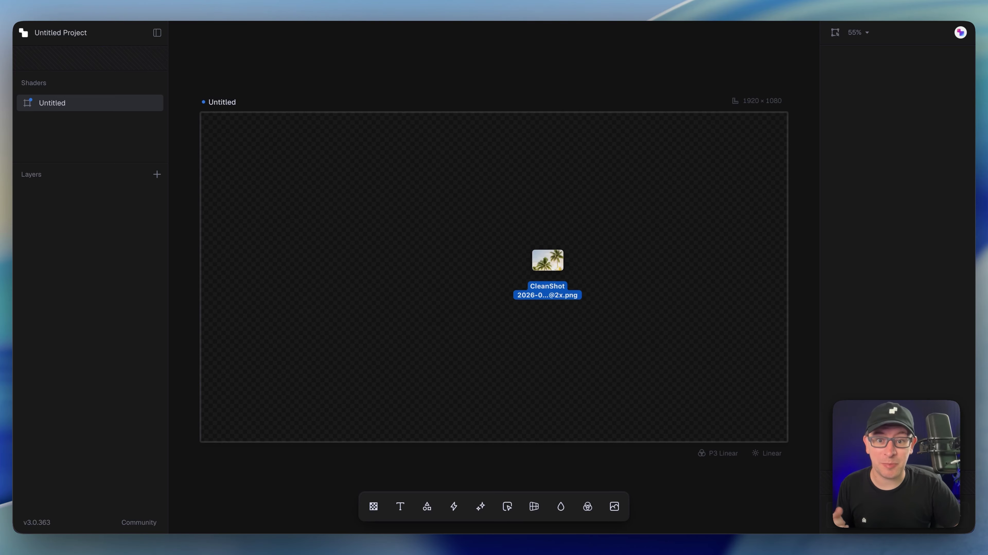
{"action": "left_click_drag", "start_coordinate": [552, 268], "coordinate": [557, 281]}
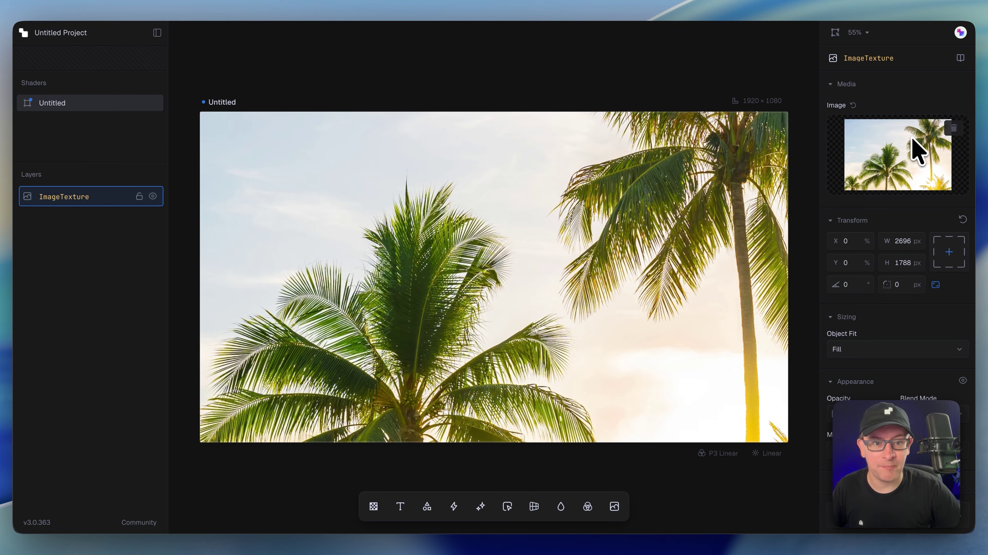
Reposition the palm tree image within the frame to about X 6.3 %, Y 4.7 %.
{"action": "mouse_move", "coordinate": [651, 183]}
{"action": "left_mouse_down"}
{"action": "mouse_move", "coordinate": [644, 230]}
{"action": "mouse_move", "coordinate": [521, 255]}
{"action": "mouse_move", "coordinate": [650, 201]}
{"action": "left_mouse_up"}
{"action": "scroll", "coordinate": [647, 227], "scroll_direction": "down", "scroll_amount": 5}
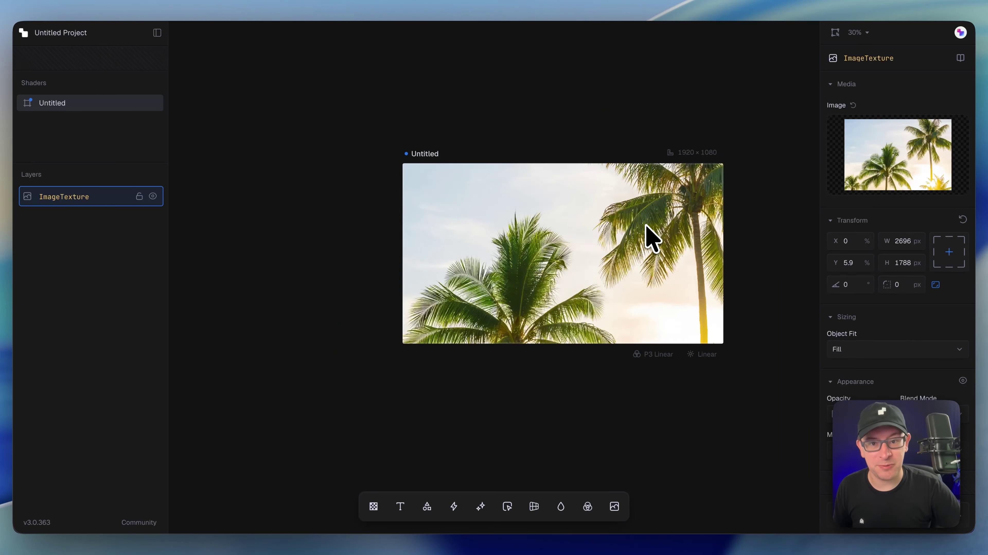
{"action": "left_click_drag", "start_coordinate": [567, 273], "coordinate": [588, 265]}
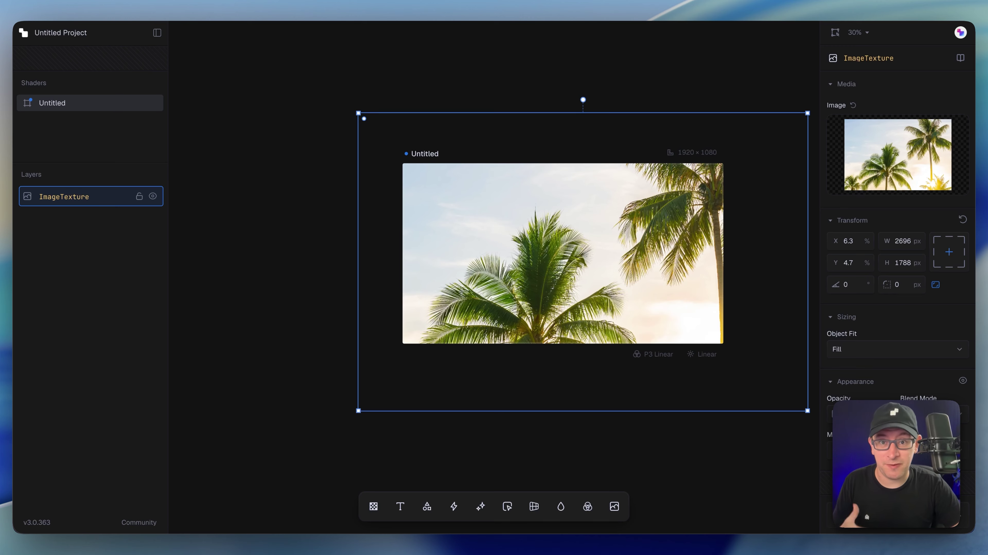
Fit the palm tree image to the frame and set its object fit to Cover.
{"action": "right_click", "coordinate": [567, 214]}
{"action": "left_click", "coordinate": [597, 282]}
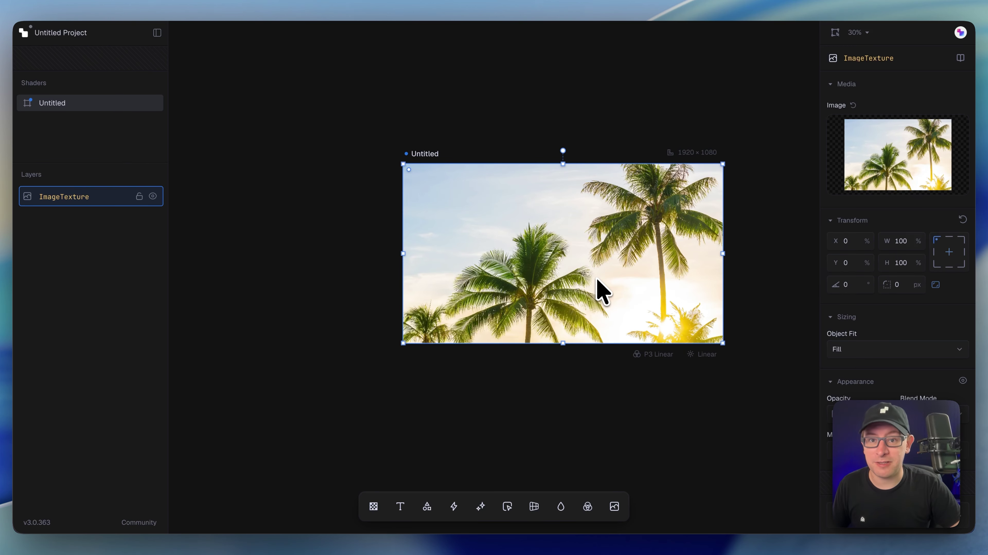
{"action": "scroll", "coordinate": [631, 265], "scroll_direction": "up", "scroll_amount": 5}
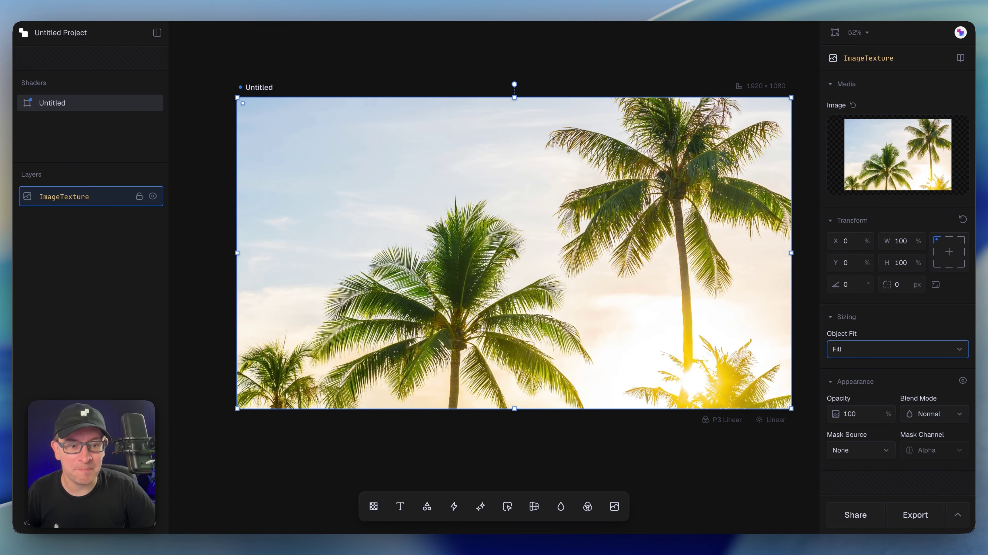
{"action": "left_click", "coordinate": [888, 351]}
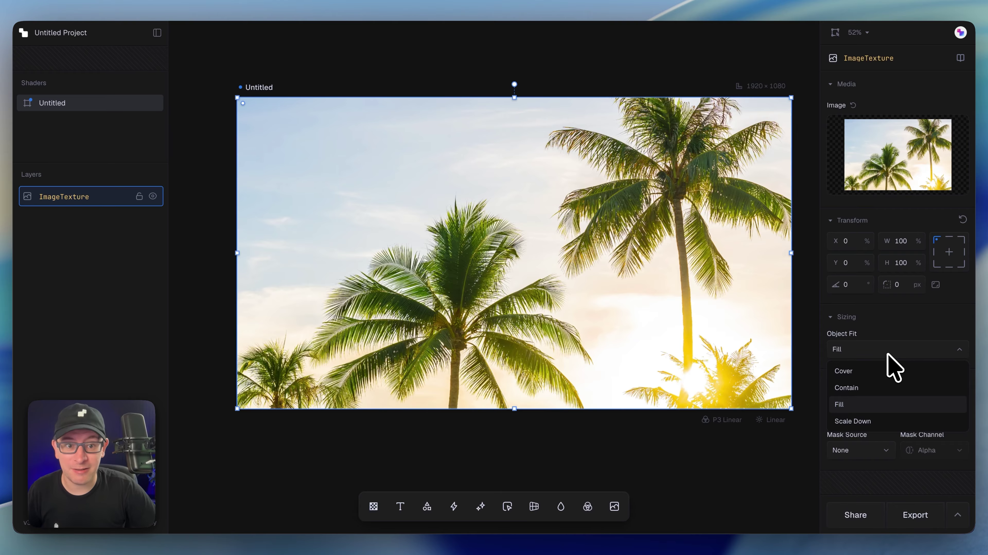
{"action": "left_click", "coordinate": [883, 371]}
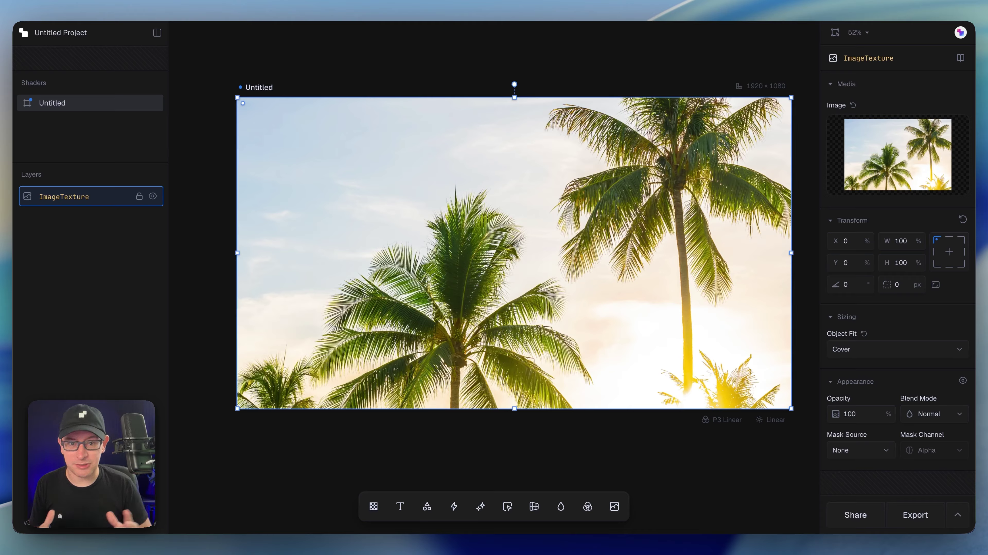
Reset the palm tree image's object fit to Fill and reset the image to its original size.
{"action": "left_click", "coordinate": [857, 351]}
{"action": "left_click", "coordinate": [862, 329]}
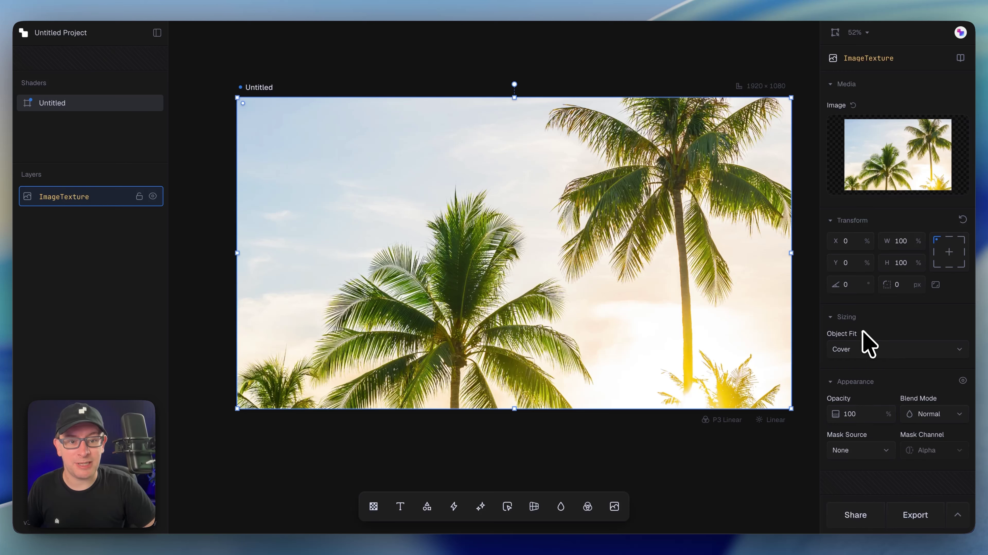
{"action": "right_click", "coordinate": [520, 245]}
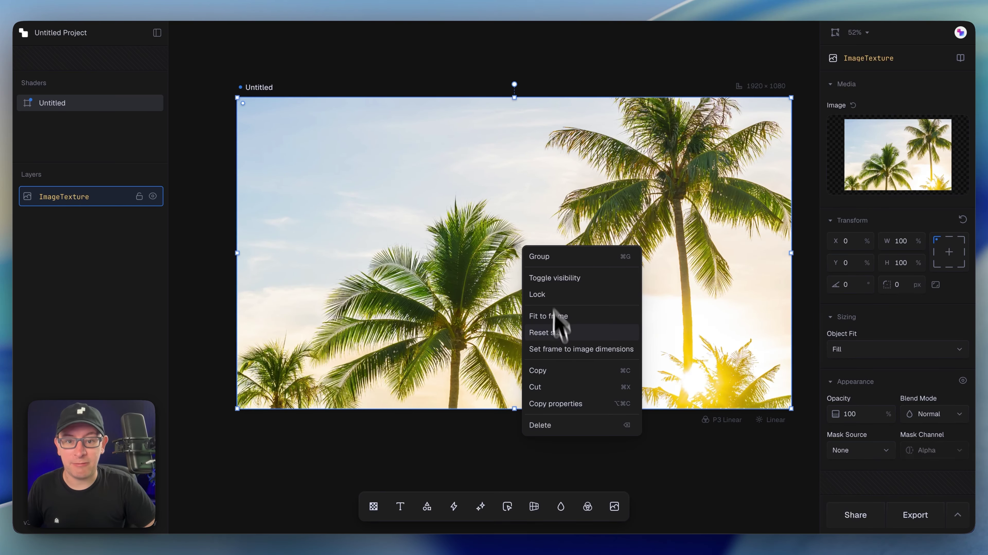
{"action": "left_click", "coordinate": [558, 337]}
{"action": "scroll", "coordinate": [561, 314], "scroll_direction": "down", "scroll_amount": 5}
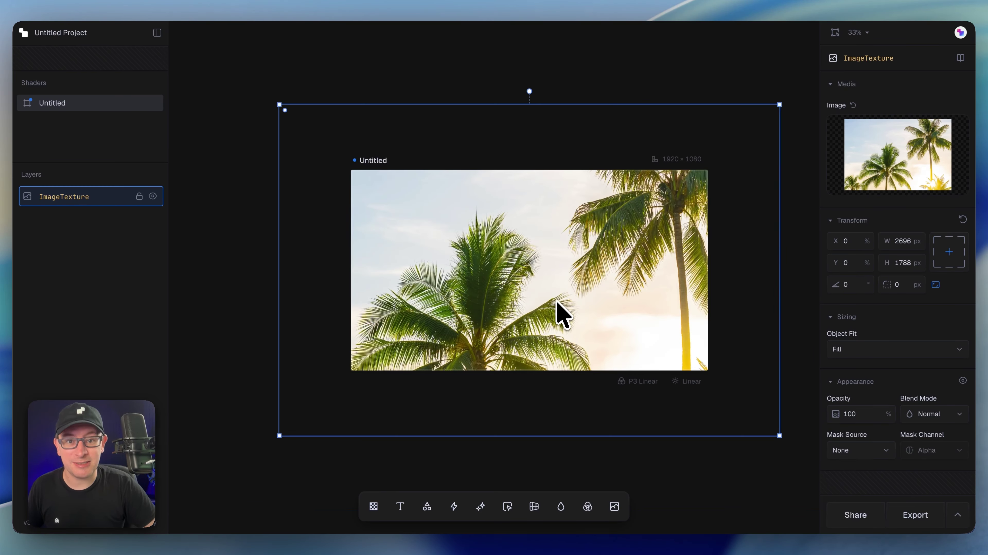
{"action": "scroll", "coordinate": [558, 302], "scroll_direction": "up", "scroll_amount": 2}
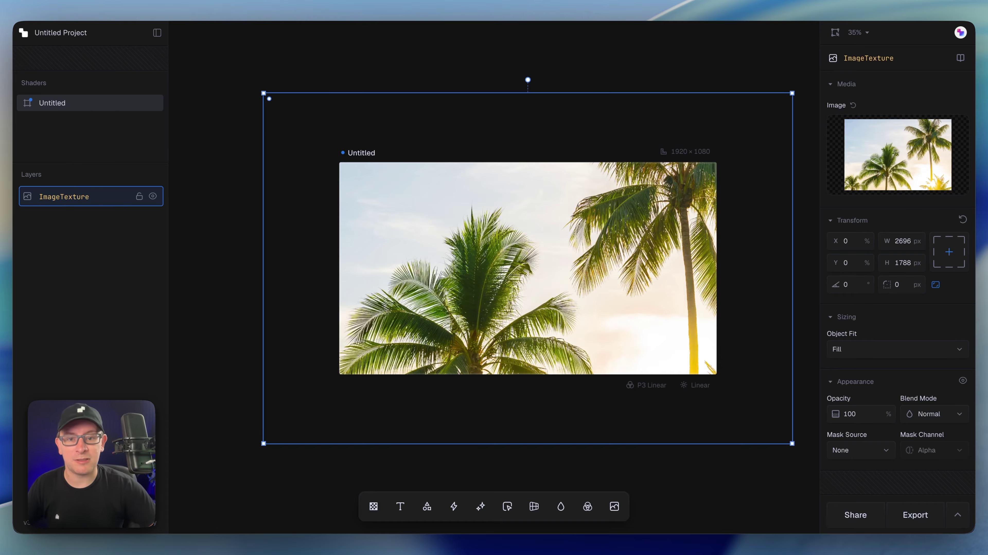
Set the frame to the palm tree image's dimensions.
{"action": "right_click", "coordinate": [512, 254]}
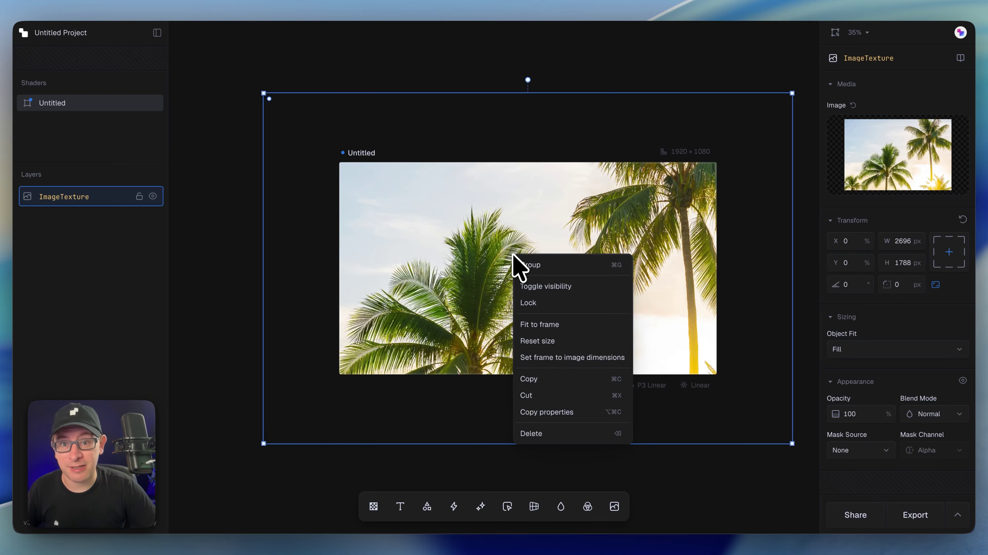
{"action": "left_click", "coordinate": [555, 358]}
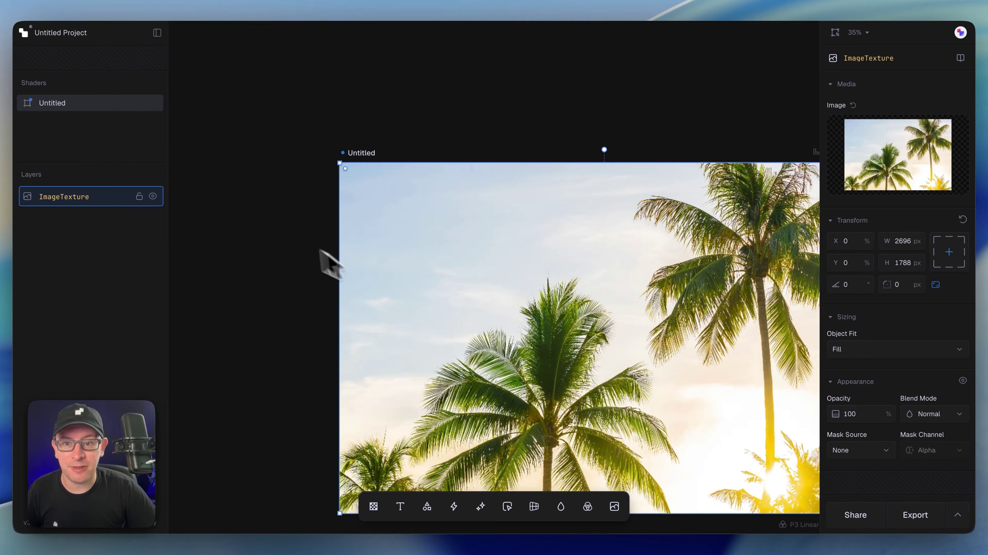
{"action": "left_click", "coordinate": [320, 260]}
{"action": "scroll", "coordinate": [576, 312], "scroll_direction": "right", "scroll_amount": 5}
{"action": "scroll", "coordinate": [575, 311], "scroll_direction": "left", "scroll_amount": 4}
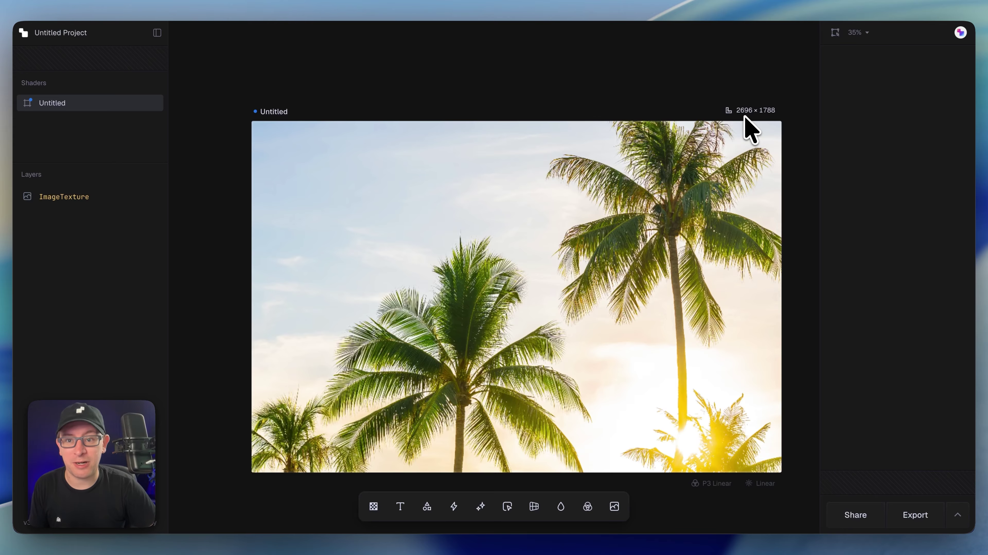
Set the frame dimensions to the Desktop preset, 1920 × 1080.
{"action": "left_click", "coordinate": [729, 161]}
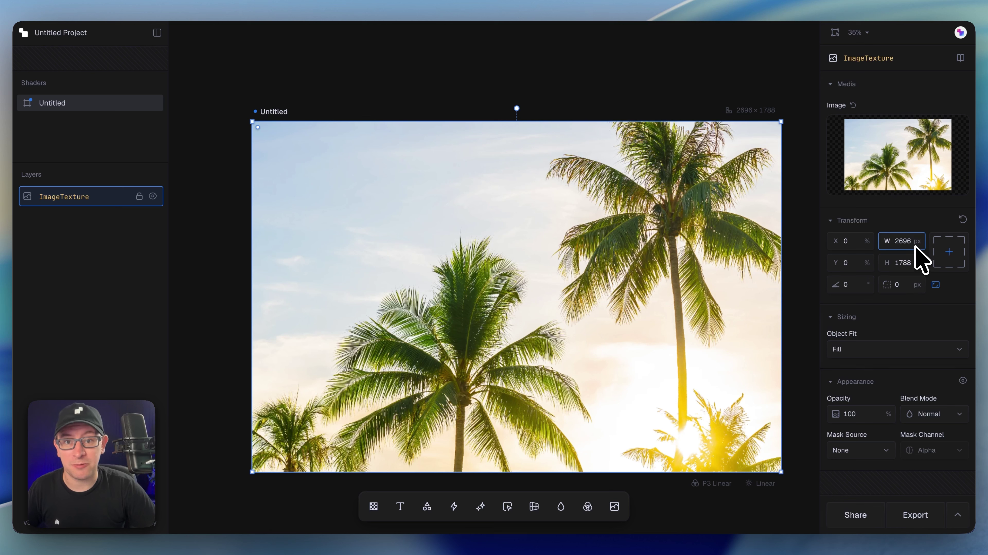
{"action": "left_click", "coordinate": [754, 112]}
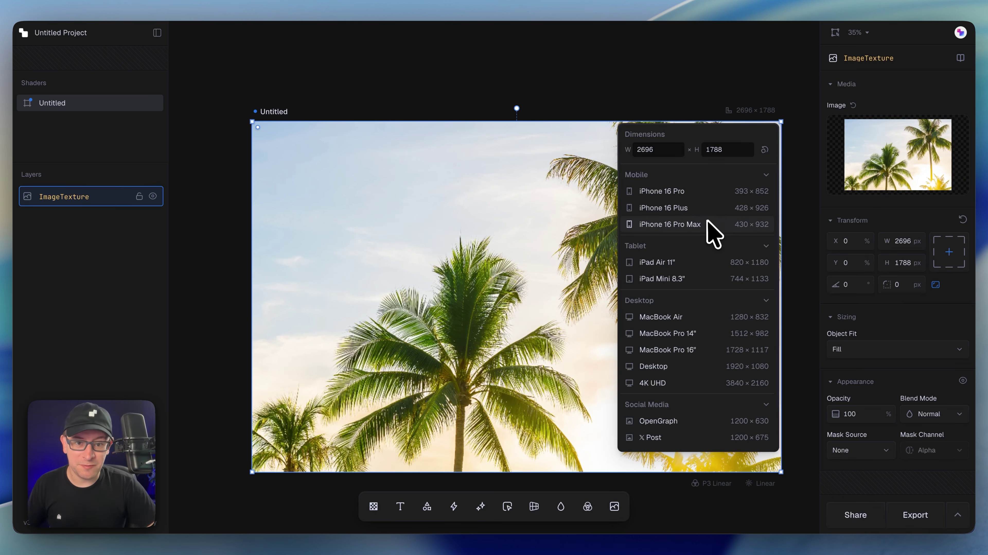
{"action": "left_click", "coordinate": [665, 368]}
Fit the palm tree image to the 1920 × 1080 frame with object fit set to Cover.
{"action": "right_click", "coordinate": [559, 229]}
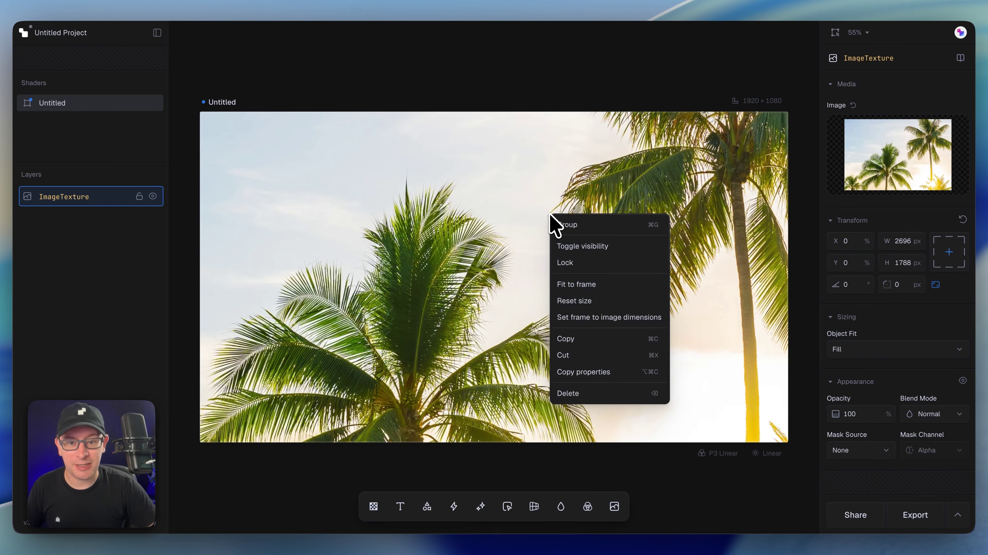
{"action": "left_click", "coordinate": [581, 282]}
{"action": "left_click", "coordinate": [843, 350]}
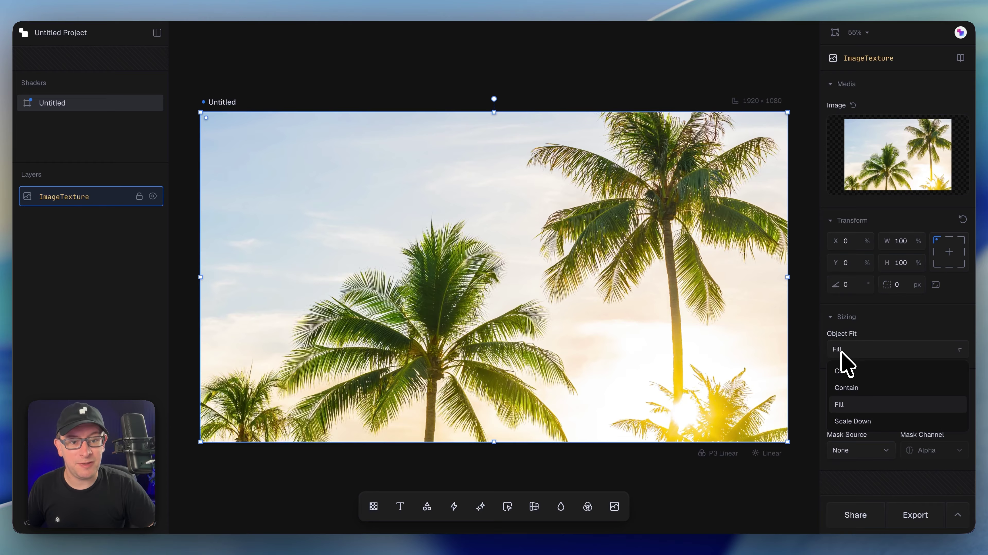
{"action": "left_click", "coordinate": [847, 373]}
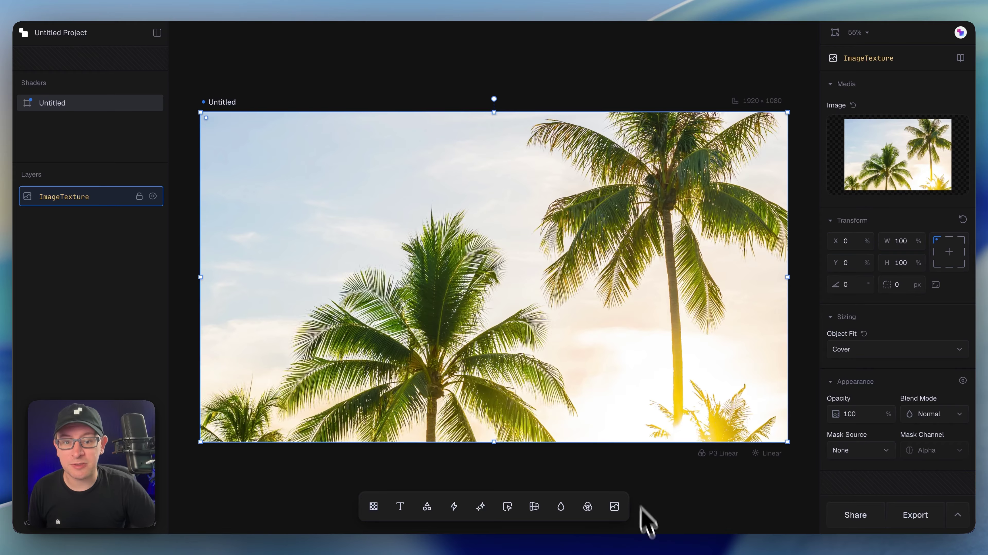
Add the green winking smiley image from the uploaded media library to the composition.
{"action": "left_click", "coordinate": [616, 507]}
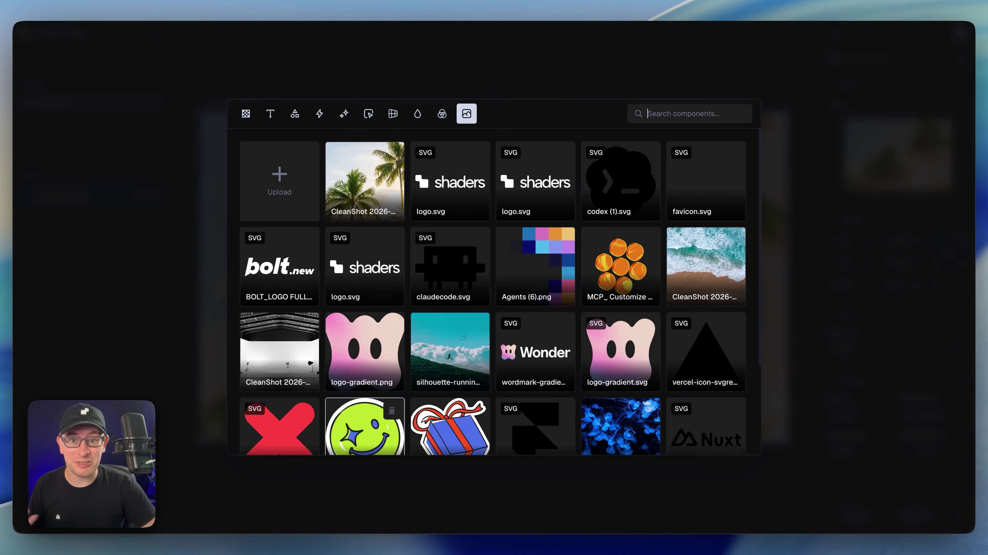
{"action": "left_click", "coordinate": [363, 428]}
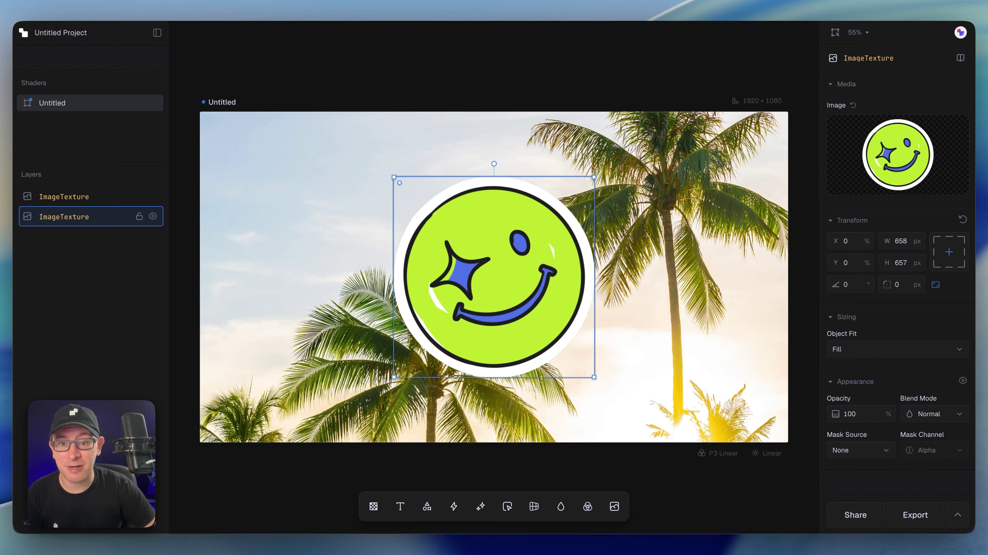
Try moving the smiley to about X -3.8 %, Y -4.4 % and rotating it 10°, and reset its transform.
{"action": "left_click_drag", "start_coordinate": [539, 287], "coordinate": [517, 272]}
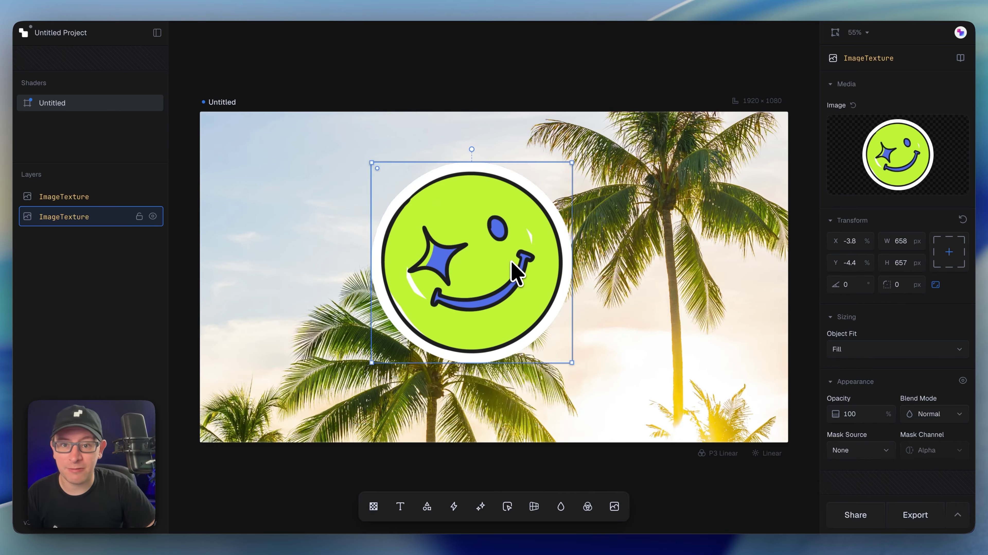
{"action": "mouse_move", "coordinate": [472, 153]}
{"action": "left_mouse_down"}
{"action": "mouse_move", "coordinate": [501, 155]}
{"action": "mouse_move", "coordinate": [477, 139]}
{"action": "mouse_move", "coordinate": [490, 150]}
{"action": "left_mouse_up"}
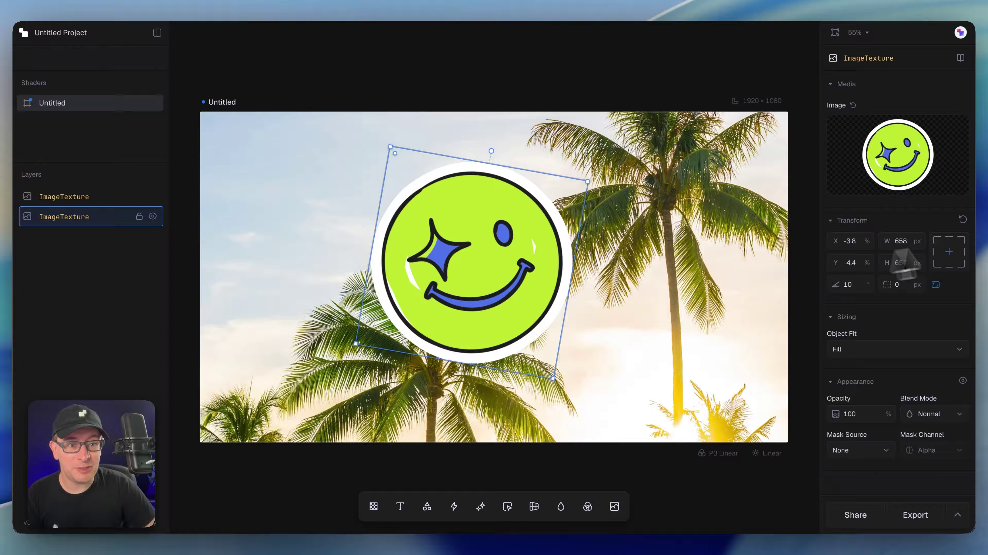
{"action": "left_click", "coordinate": [966, 220]}
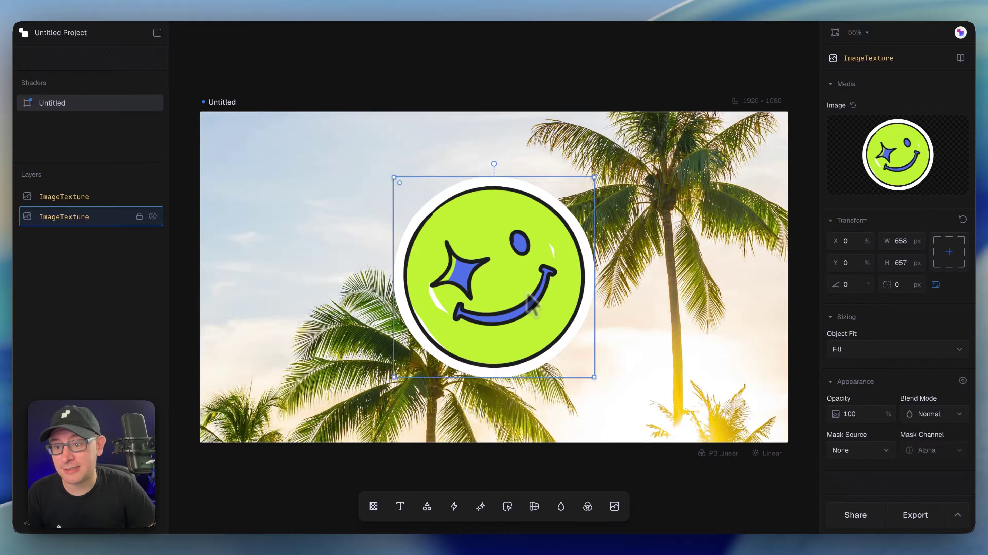
Rename the palm tree image layer to "Palm Trees".
{"action": "left_click", "coordinate": [67, 196]}
{"action": "double_click", "coordinate": [66, 196]}
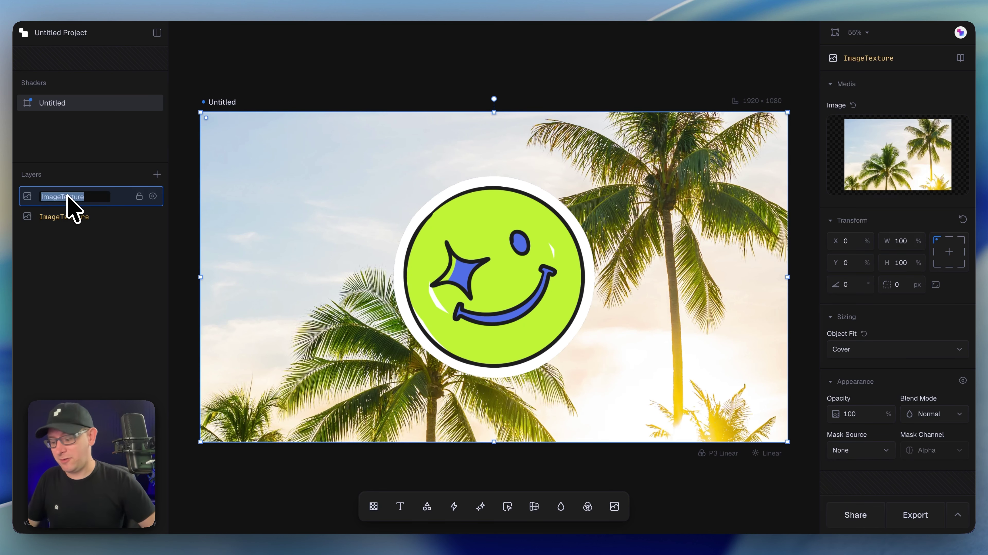
{"action": "type", "text": "P"}
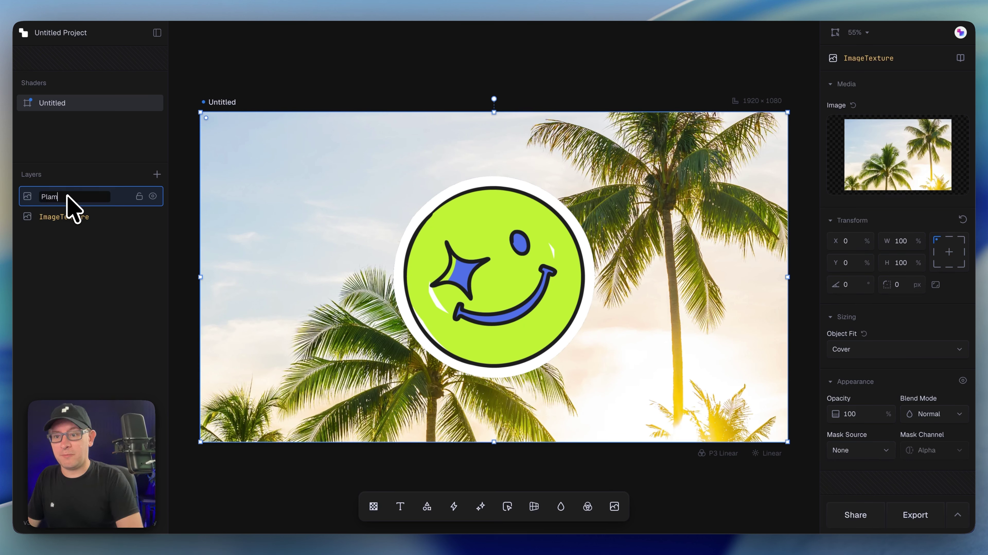
{"action": "type", "text": "alm"}
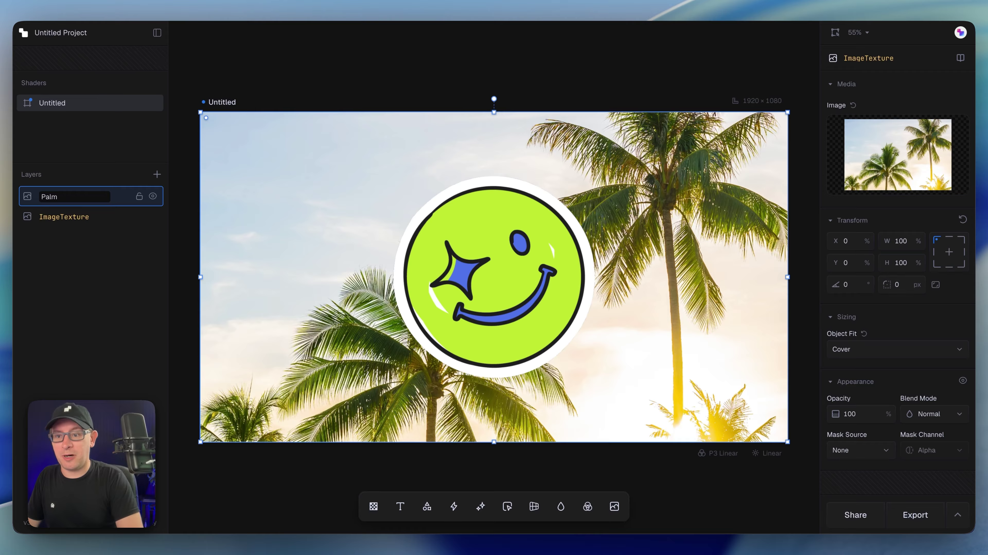
{"action": "type", "text": " Trees"}
{"action": "key", "text": "Return"}
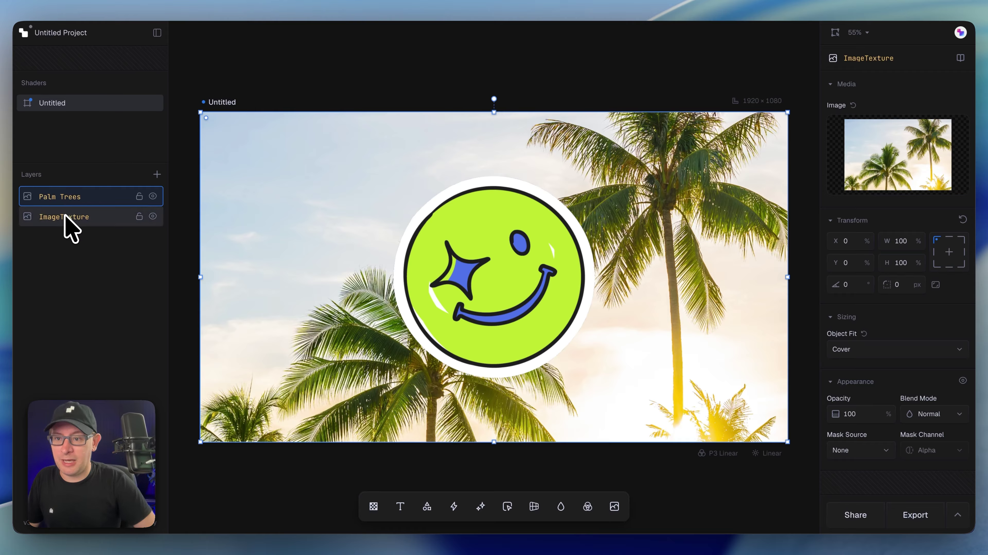
Rename the smiley image layer to "Smile".
{"action": "double_click", "coordinate": [65, 217]}
{"action": "type", "text": "Smile"}
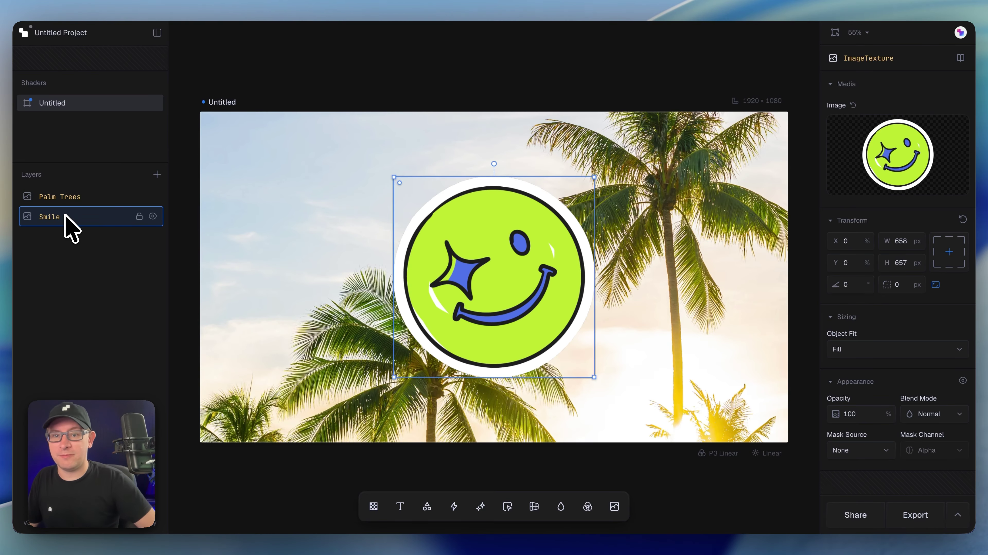
{"action": "key", "text": "Return"}
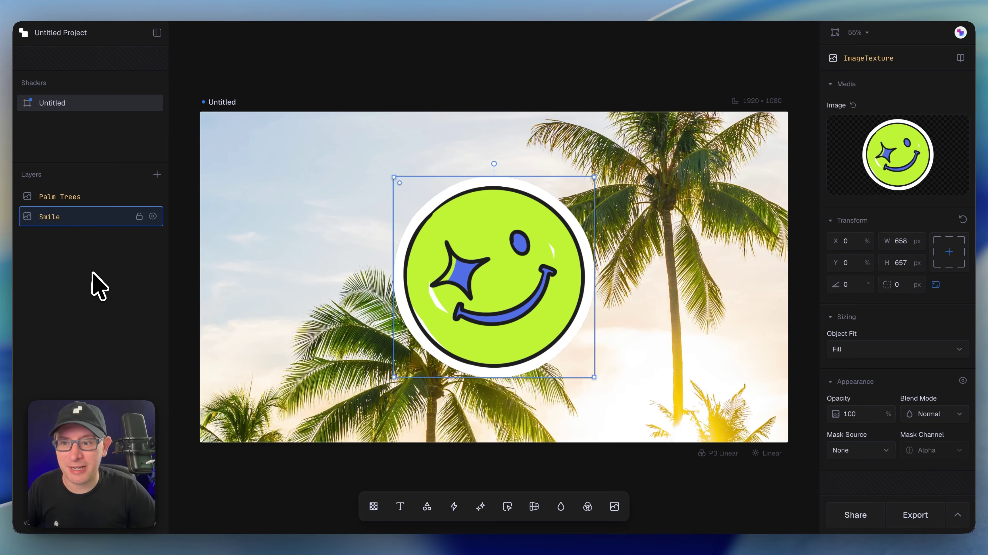
Hide the Palm Trees layer.
{"action": "left_click", "coordinate": [74, 202]}
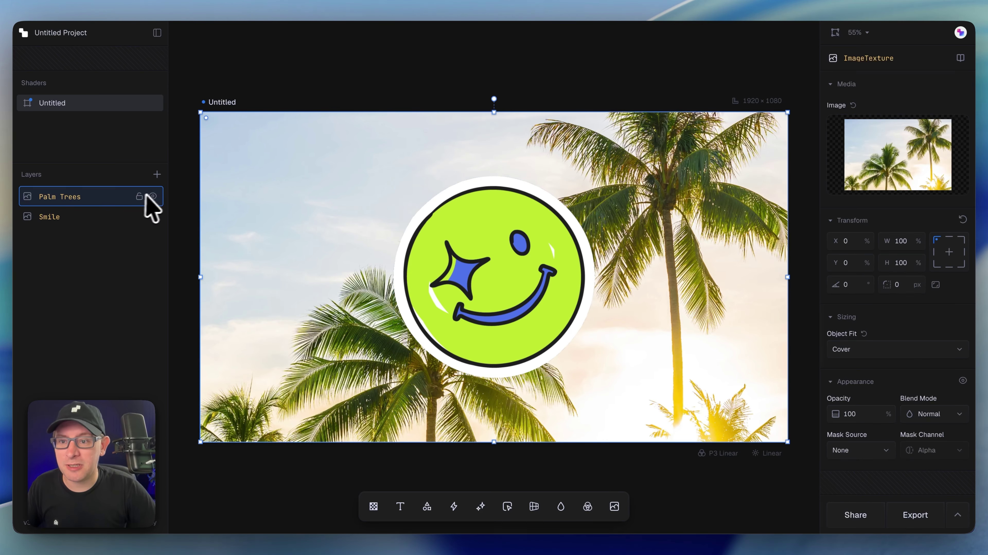
{"action": "left_click", "coordinate": [152, 196]}
Scale the Smile image down to about 295 × 294 px and move it into the frame's upper-right corner.
{"action": "left_click", "coordinate": [68, 220]}
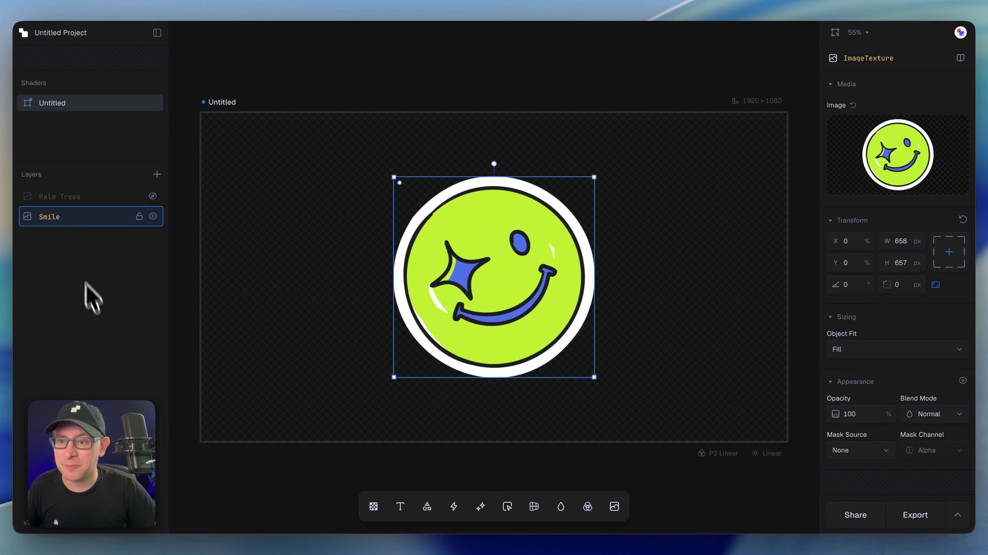
{"action": "left_click_drag", "start_coordinate": [394, 378], "coordinate": [504, 277]}
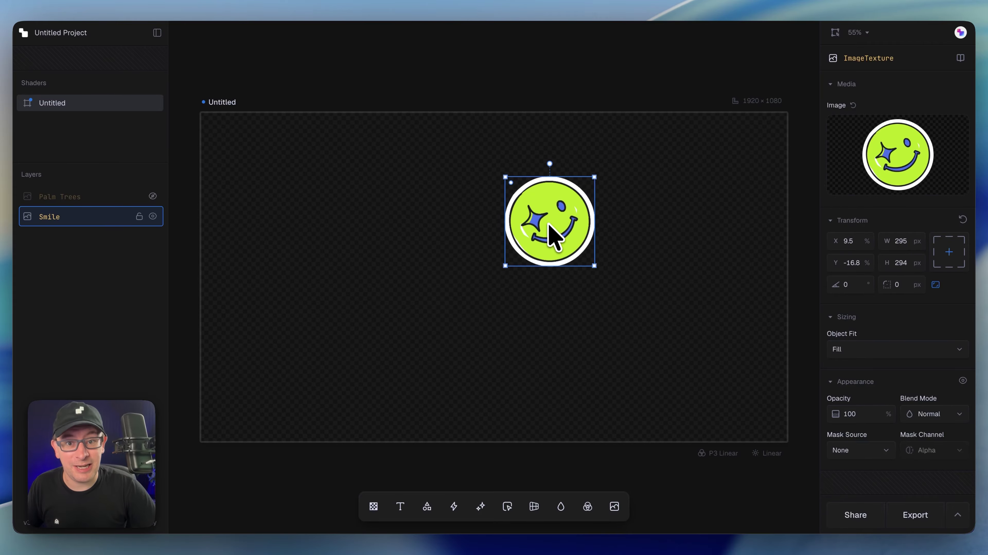
{"action": "left_click_drag", "start_coordinate": [552, 223], "coordinate": [750, 165]}
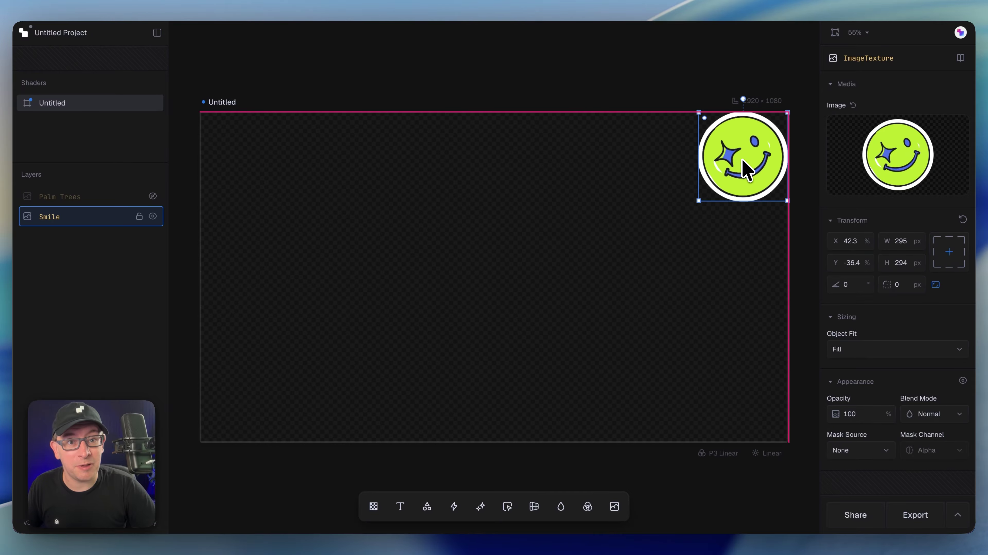
Set the Untitled frame's width to 1440 px.
{"action": "left_click", "coordinate": [675, 82]}
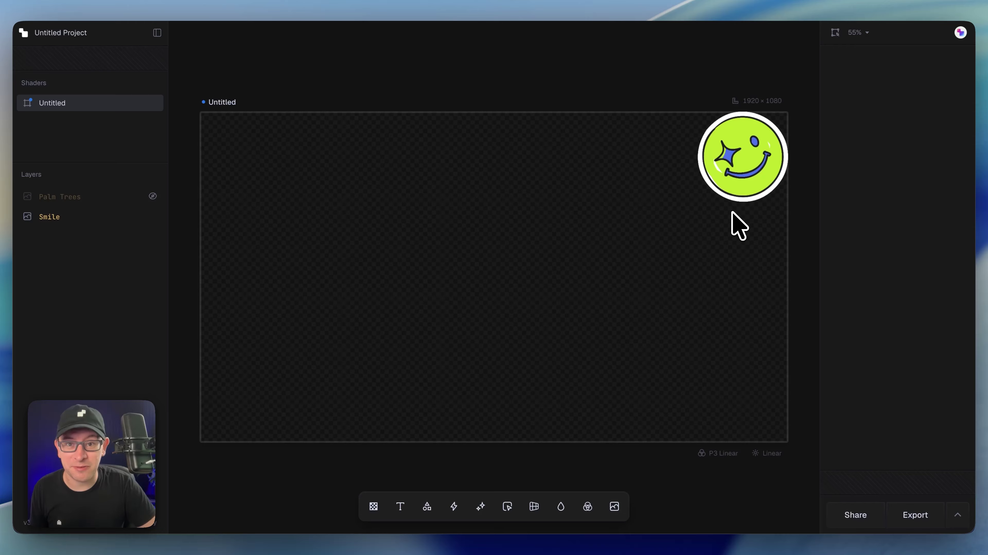
{"action": "left_click", "coordinate": [758, 102]}
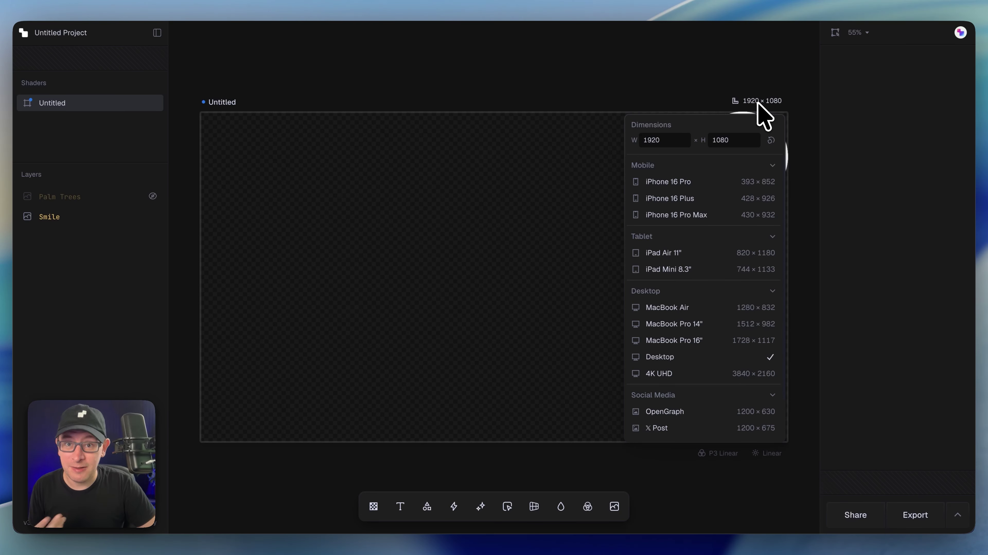
{"action": "left_click", "coordinate": [644, 140]}
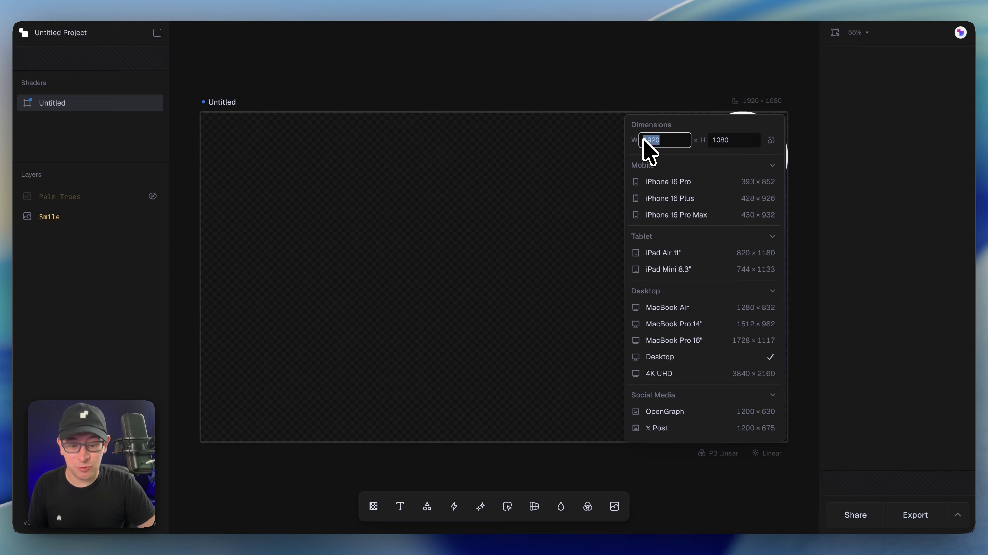
{"action": "key", "text": "BackSpace"}
{"action": "type", "text": "1440"}
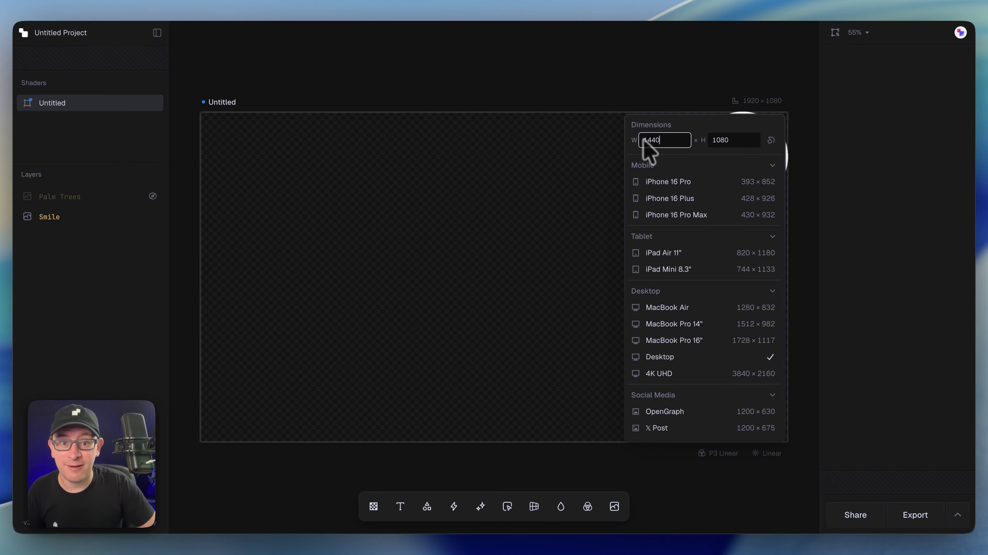
{"action": "left_click", "coordinate": [631, 61]}
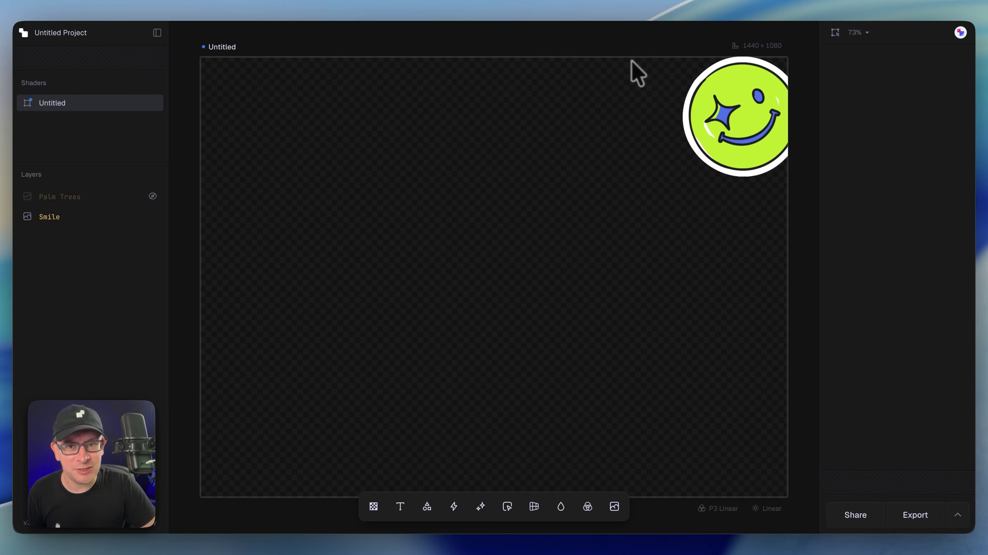
Set the Untitled frame's width to 1920 px.
{"action": "left_click", "coordinate": [755, 129]}
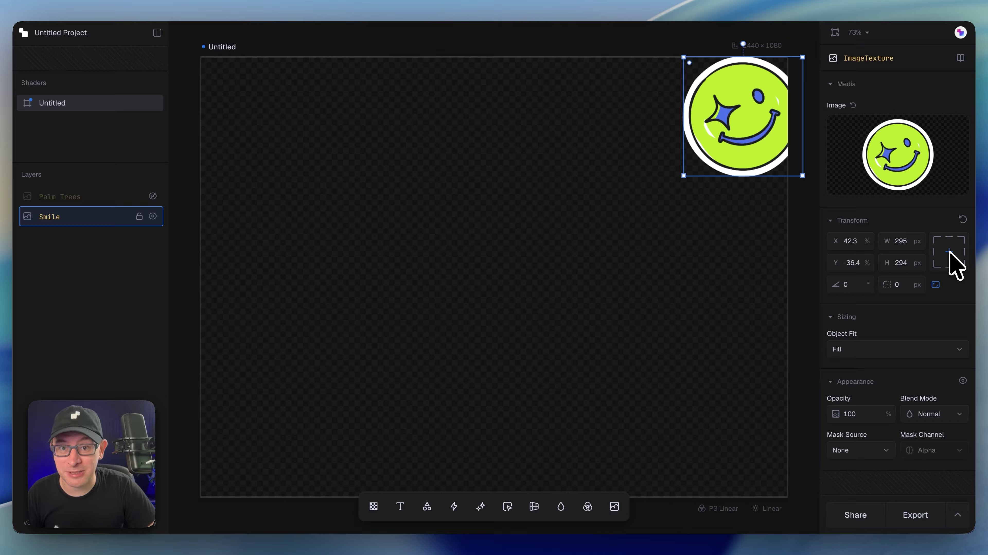
{"action": "left_click", "coordinate": [769, 44]}
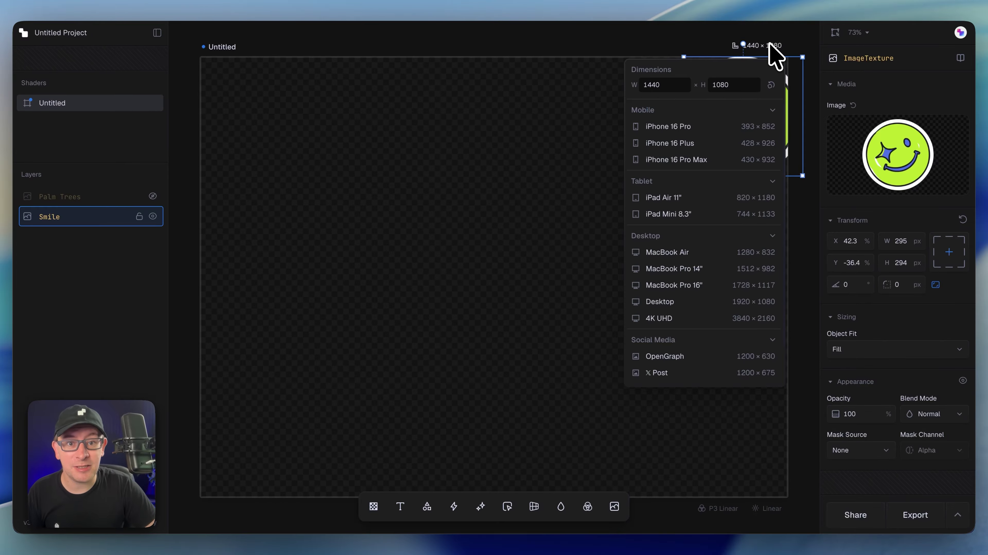
{"action": "left_click", "coordinate": [680, 82]}
{"action": "type", "text": "1920"}
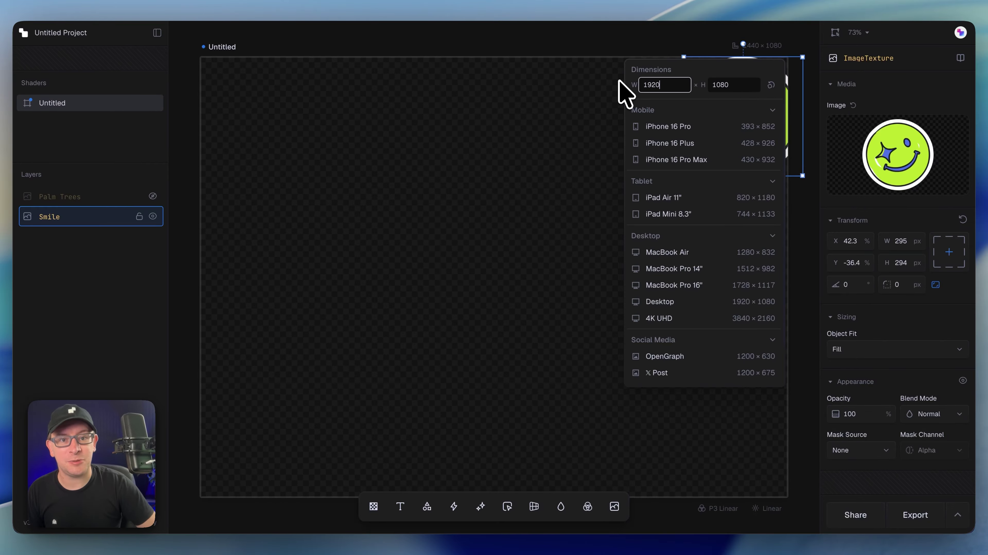
{"action": "left_click", "coordinate": [613, 40]}
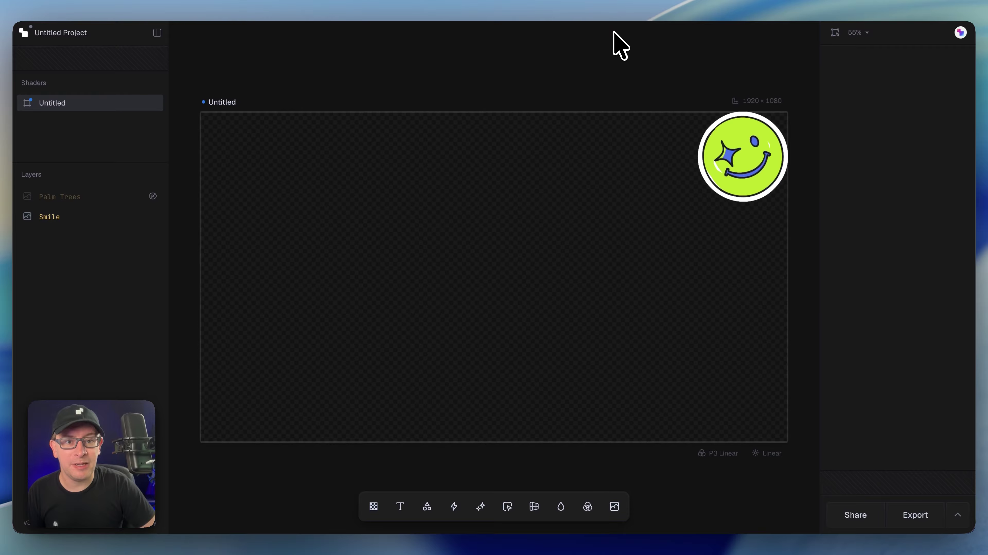
Anchor the Smile image to the frame's upper-right corner and set the frame's width to 1000 px.
{"action": "left_click", "coordinate": [750, 180]}
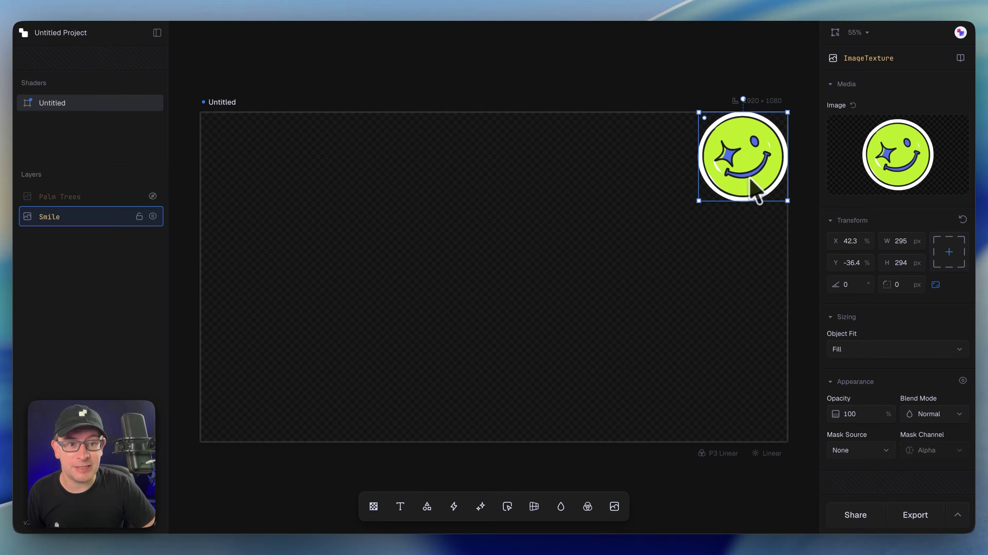
{"action": "left_click", "coordinate": [962, 242]}
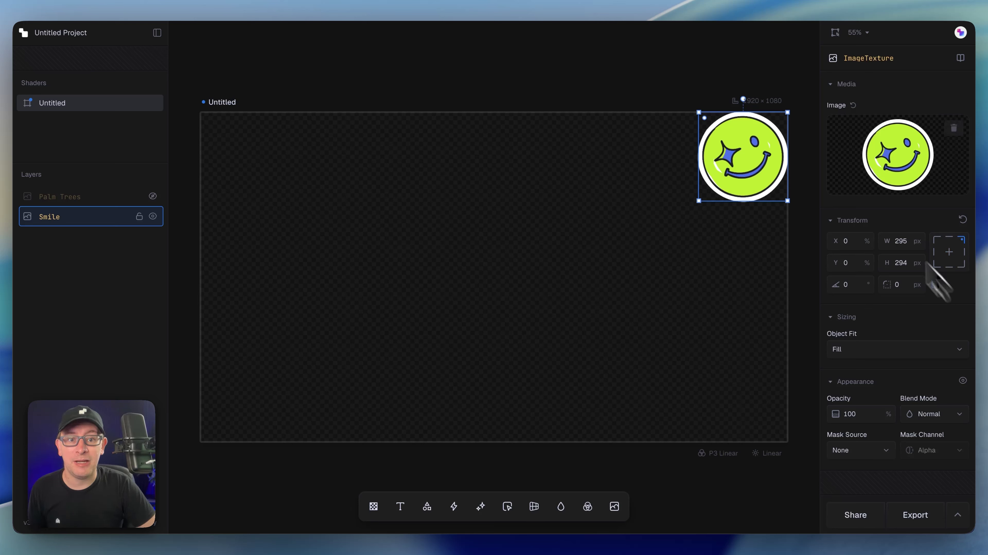
{"action": "left_click", "coordinate": [766, 100]}
{"action": "left_click", "coordinate": [669, 139]}
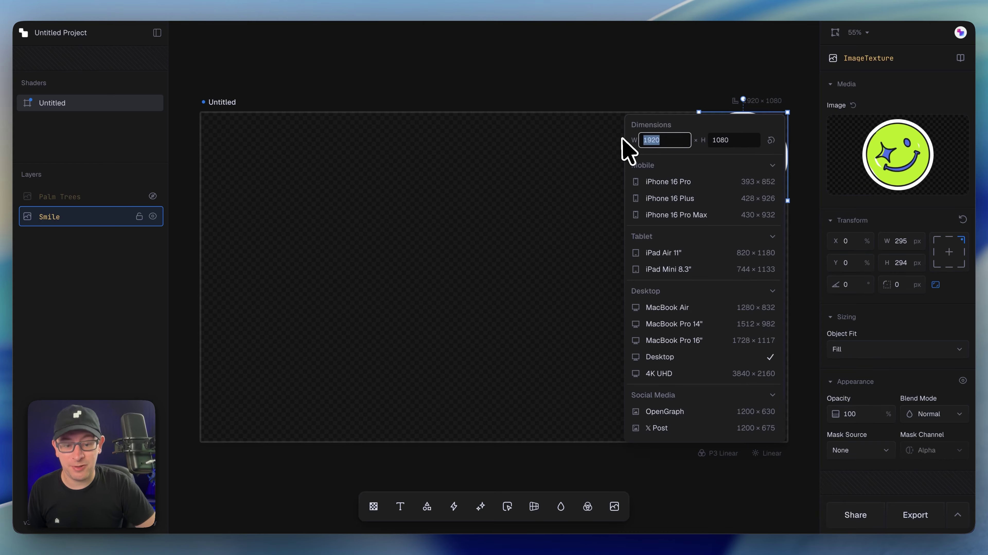
{"action": "type", "text": "1000"}
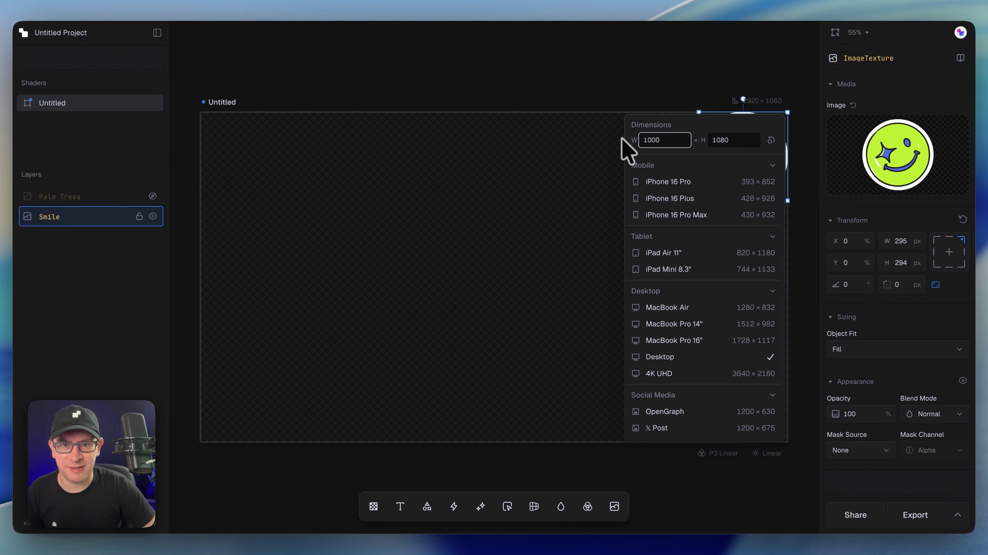
{"action": "left_click", "coordinate": [632, 75]}
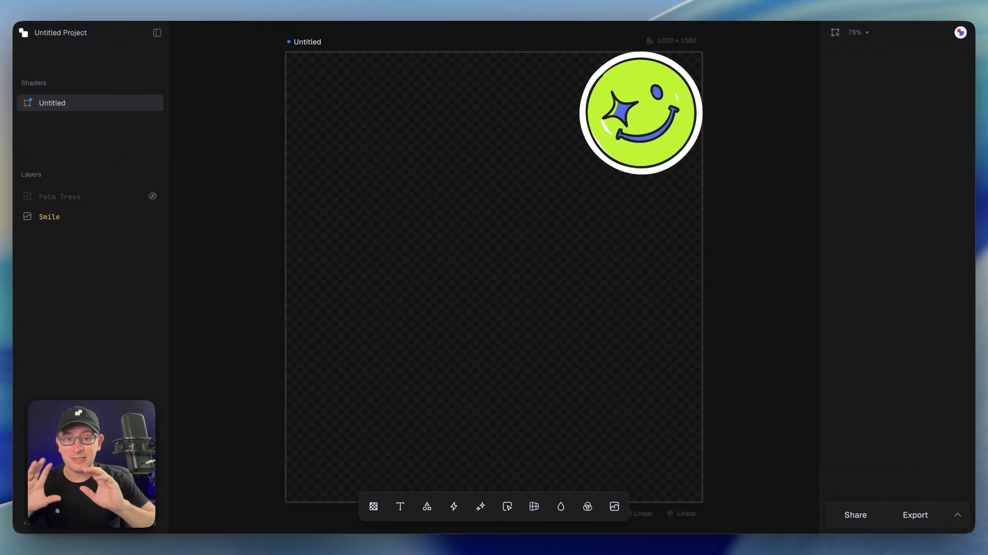
Anchor the Smile image to the frame's lower-left corner and set the frame's width to 1920 px.
{"action": "left_click", "coordinate": [669, 107]}
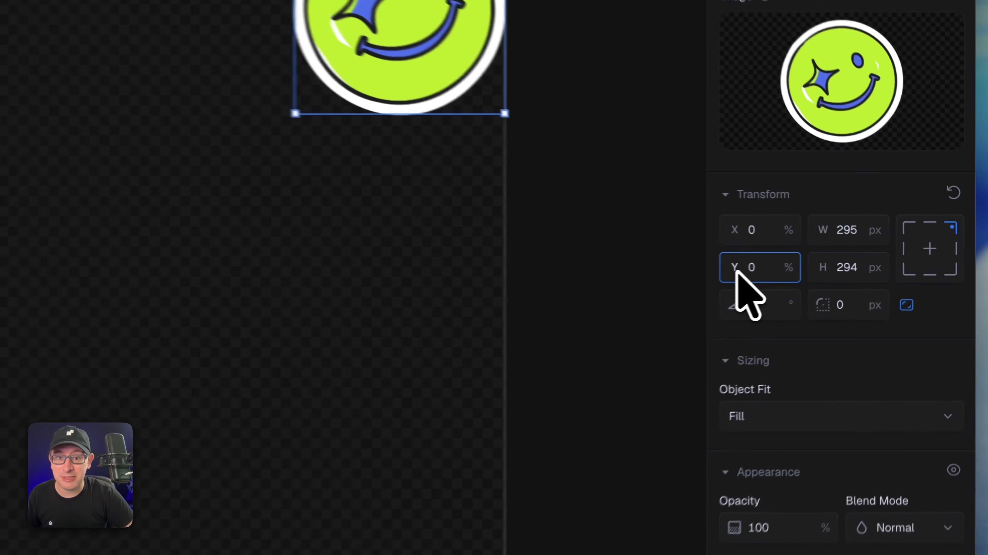
{"action": "left_click", "coordinate": [904, 272]}
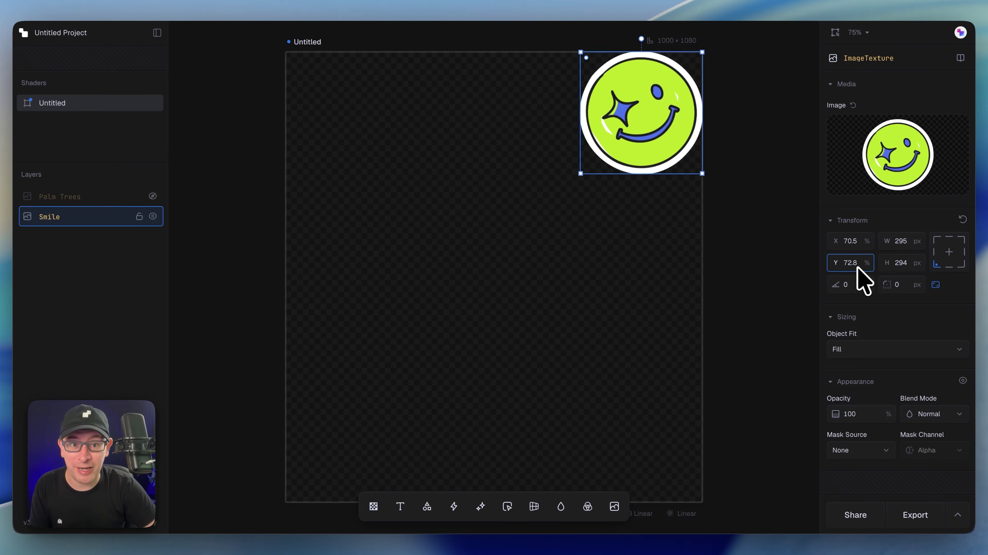
{"action": "left_click", "coordinate": [682, 41]}
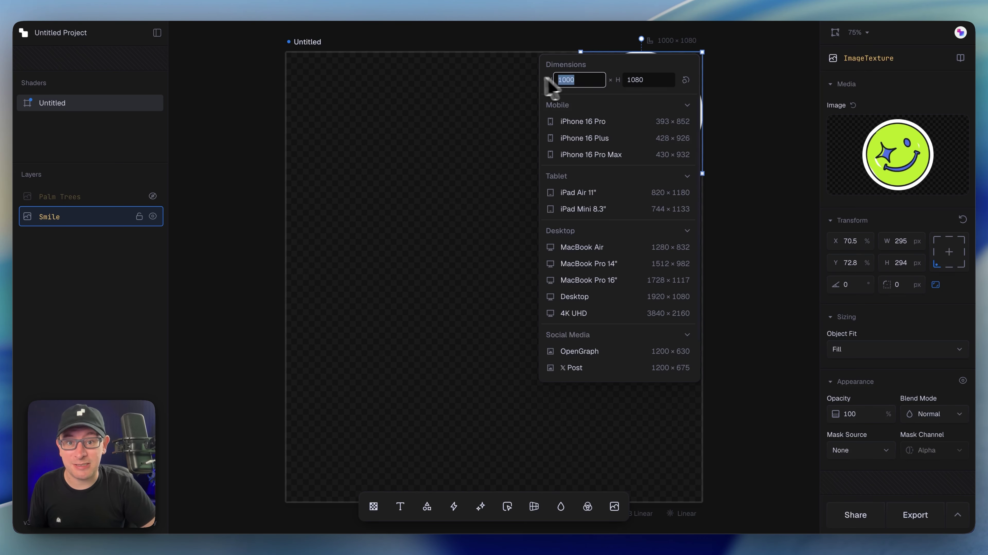
{"action": "type", "text": "1920"}
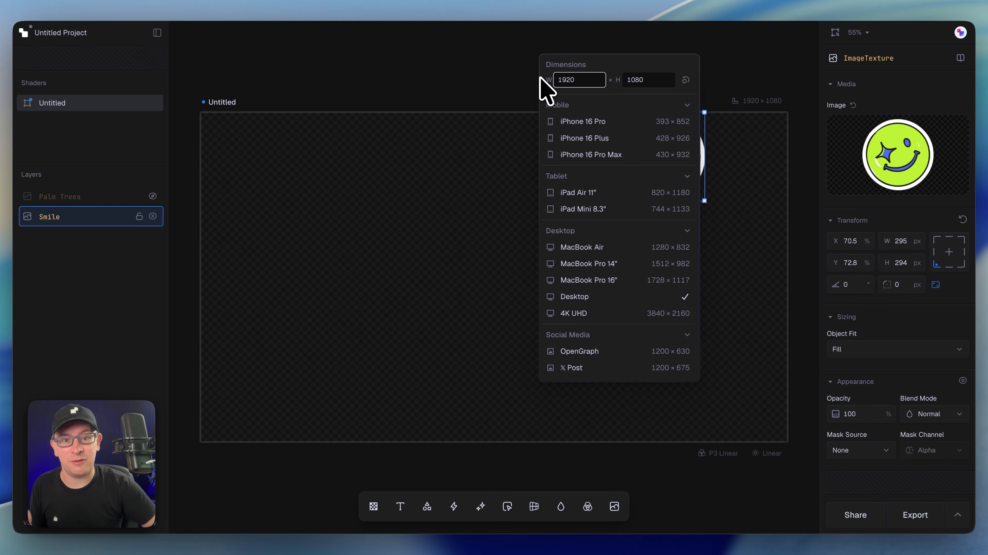
{"action": "left_click", "coordinate": [620, 39]}
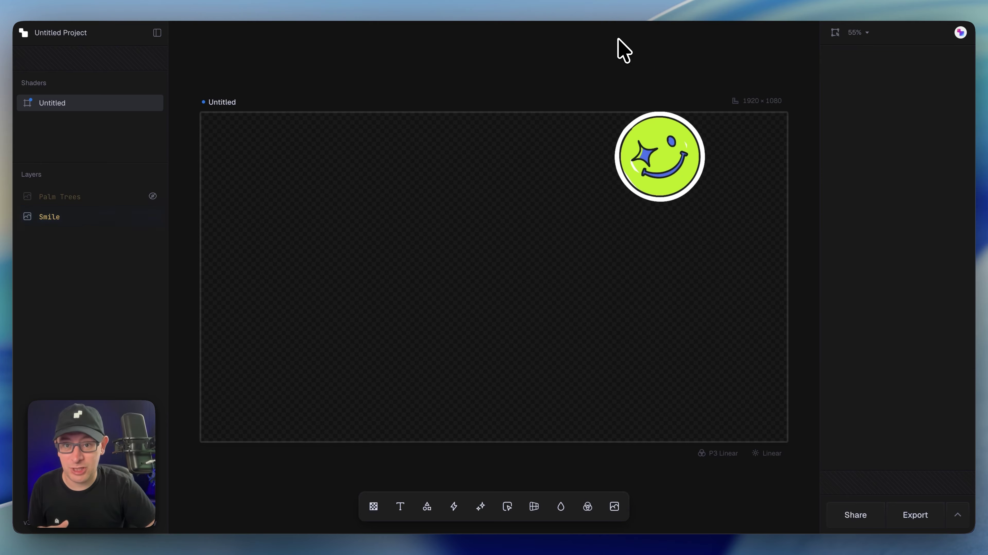
Anchor the Smile image to the frame's upper-right corner and move it flush into that corner.
{"action": "left_click", "coordinate": [665, 158]}
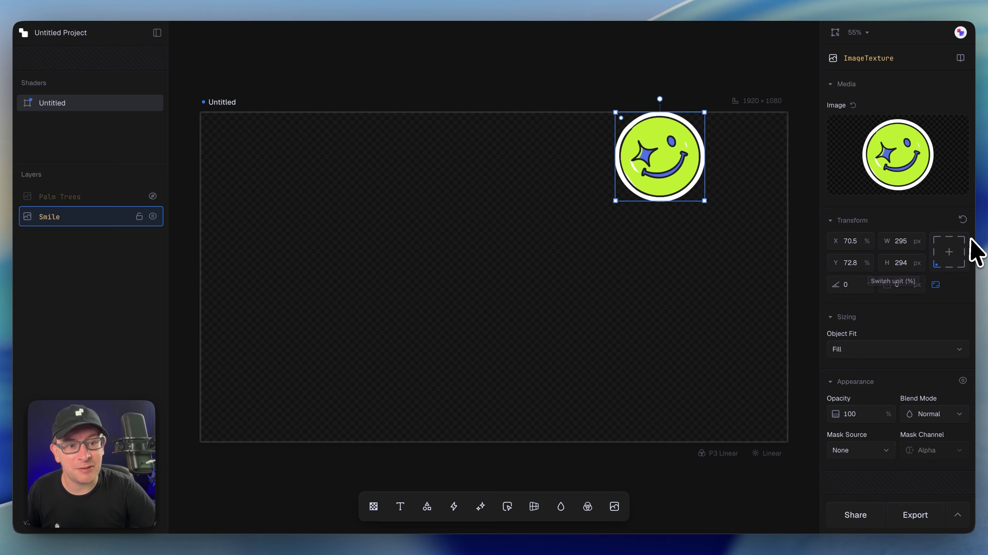
{"action": "left_click", "coordinate": [962, 240]}
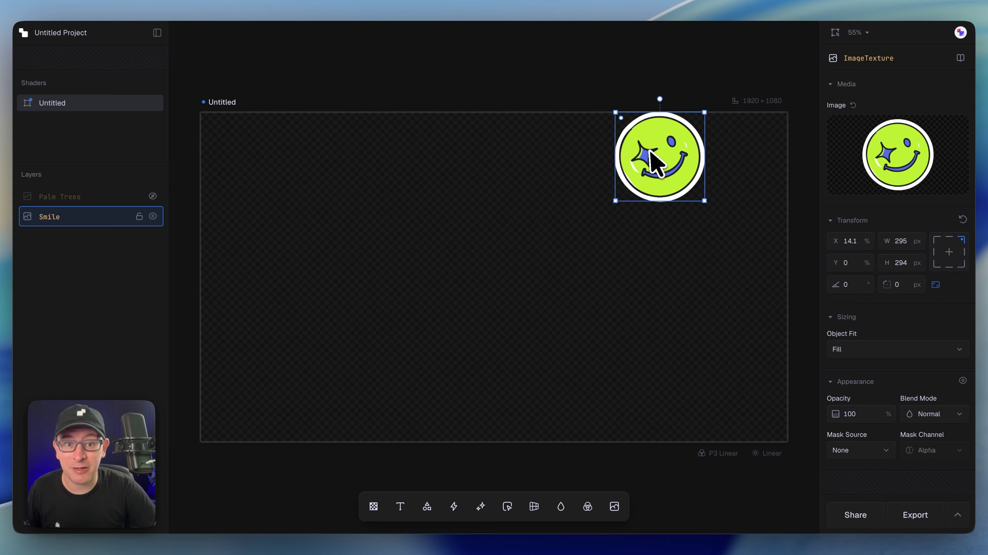
{"action": "left_click_drag", "start_coordinate": [649, 150], "coordinate": [731, 152]}
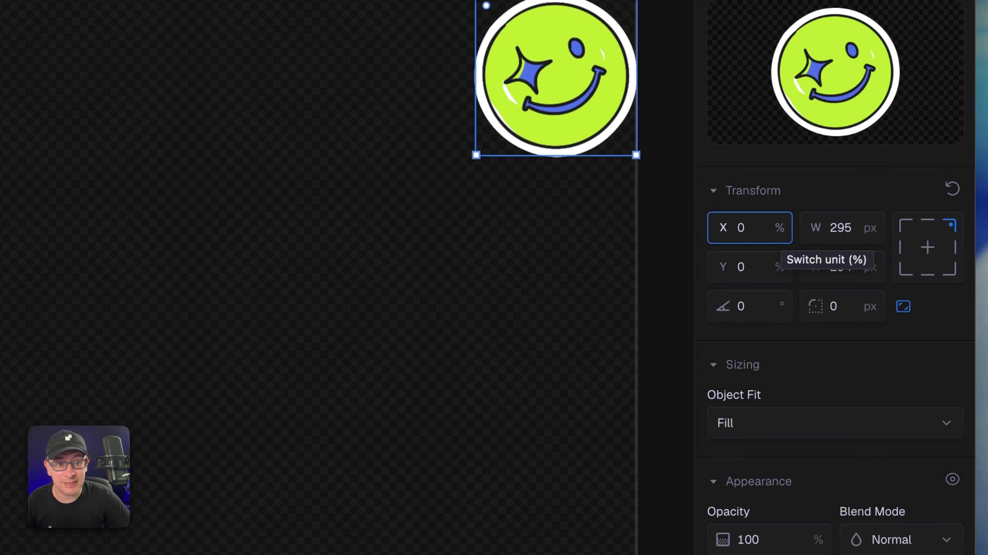
Switch the Smile image's X and Y offsets to pixels and set both to 40 px.
{"action": "left_click", "coordinate": [779, 227]}
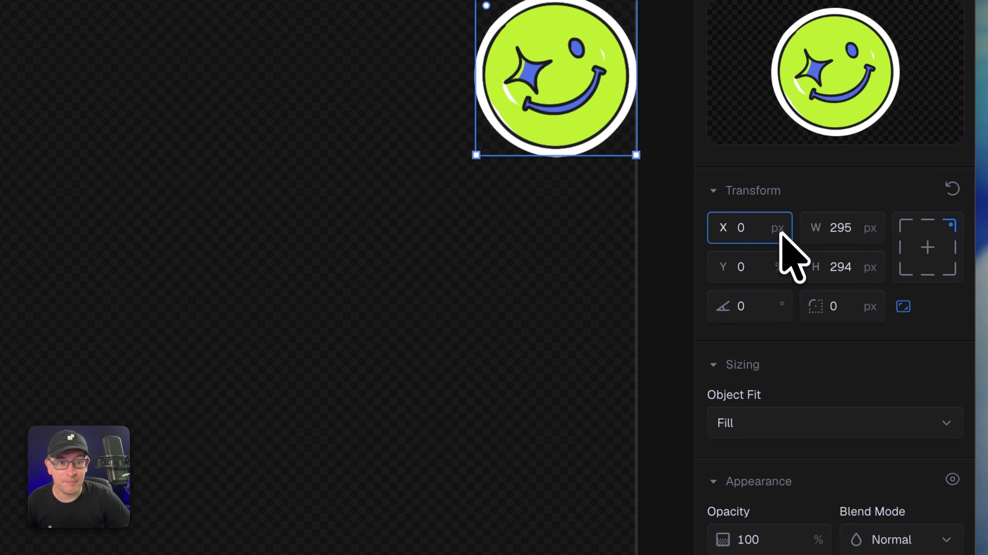
{"action": "left_click", "coordinate": [779, 267]}
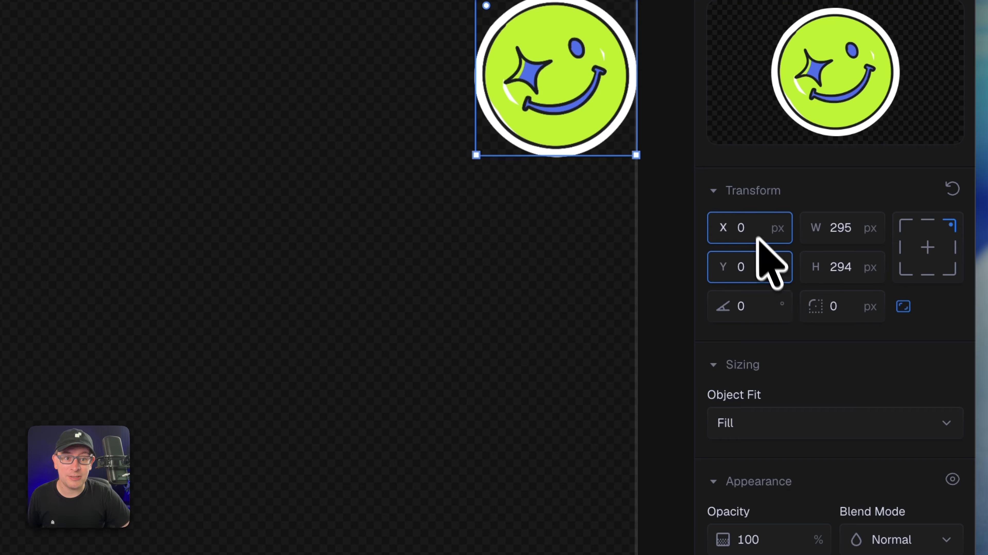
{"action": "left_click", "coordinate": [736, 229]}
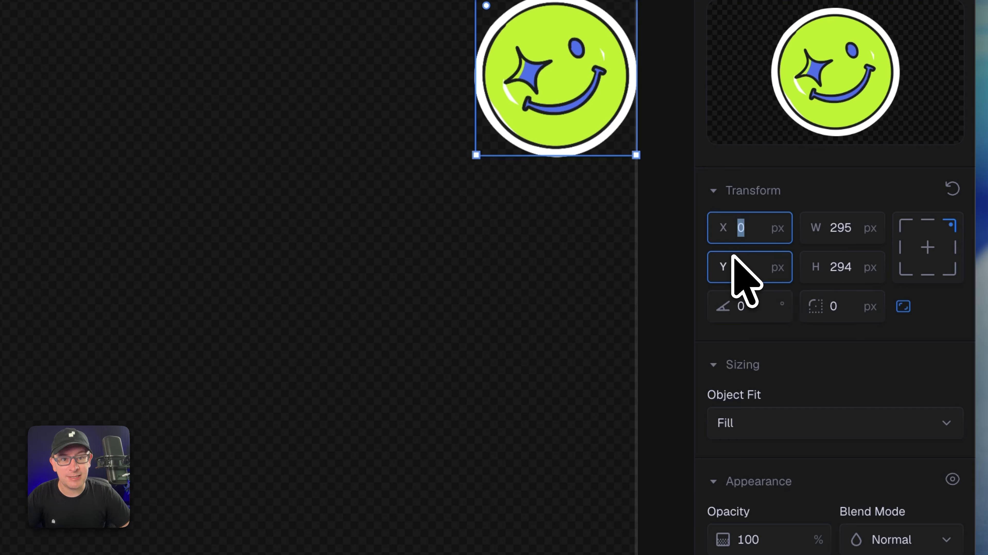
{"action": "type", "text": "40"}
{"action": "key", "text": "Tab"}
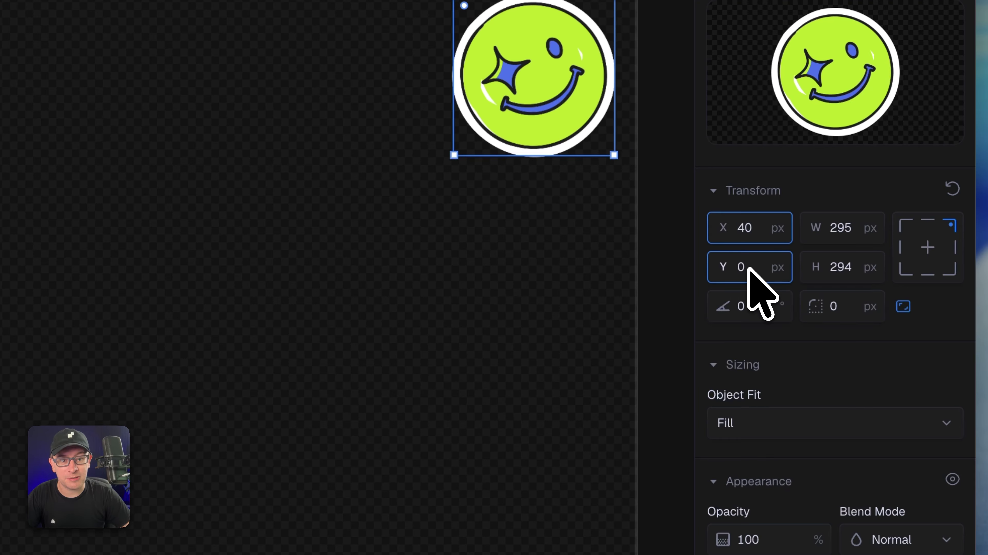
{"action": "type", "text": "40"}
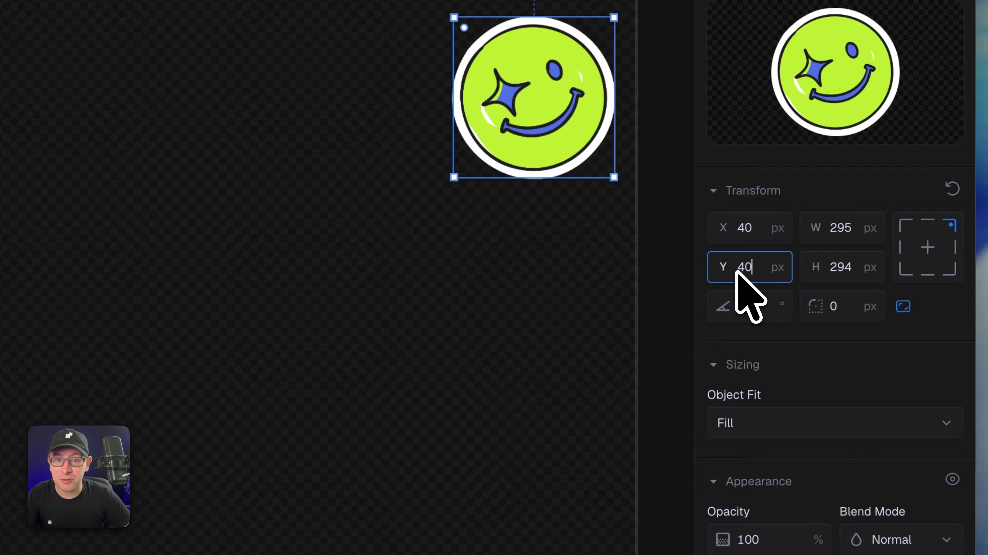
Set the Smile image's width to 300 px with its aspect ratio locked.
{"action": "left_click_drag", "start_coordinate": [854, 228], "coordinate": [837, 228]}
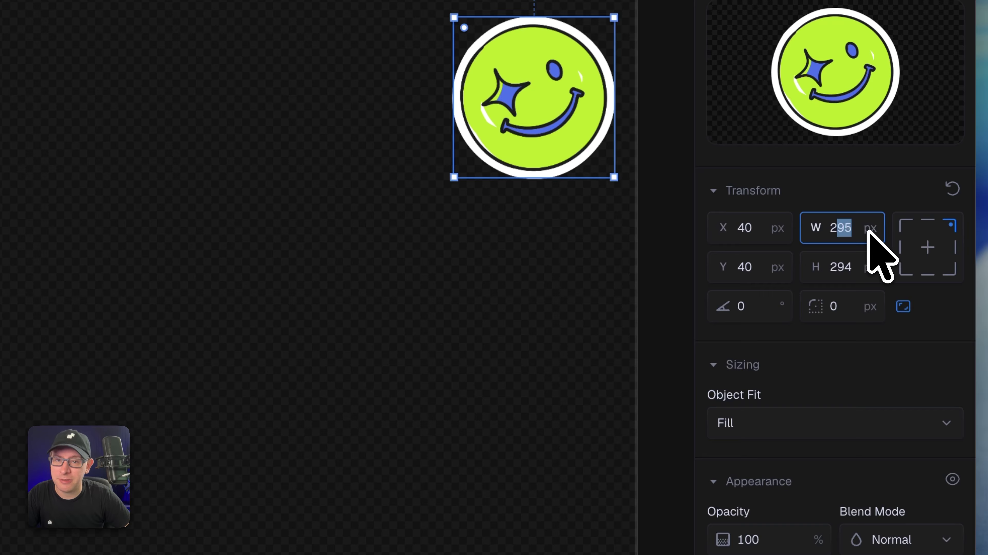
{"action": "left_click_drag", "start_coordinate": [857, 228], "coordinate": [824, 231]}
{"action": "type", "text": "300"}
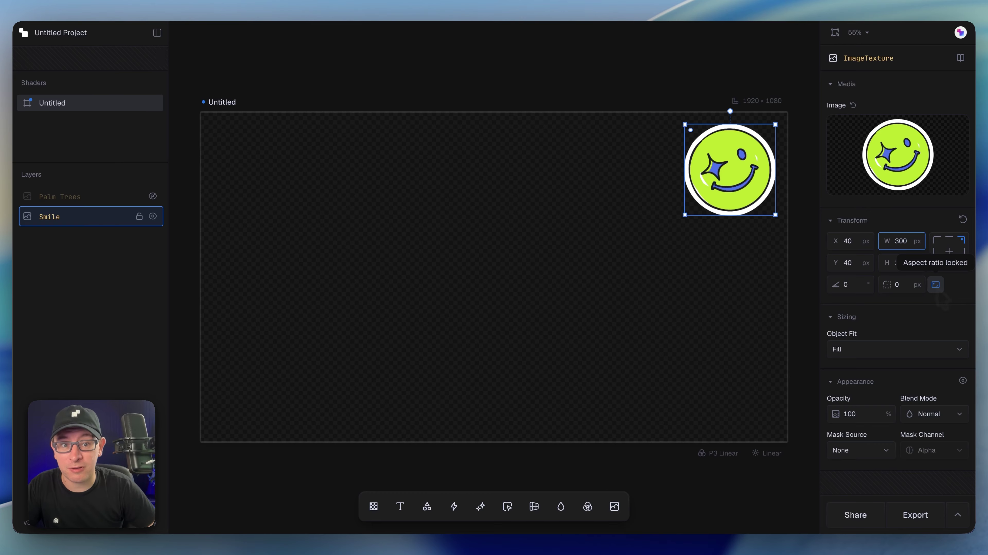
{"action": "left_click", "coordinate": [936, 285]}
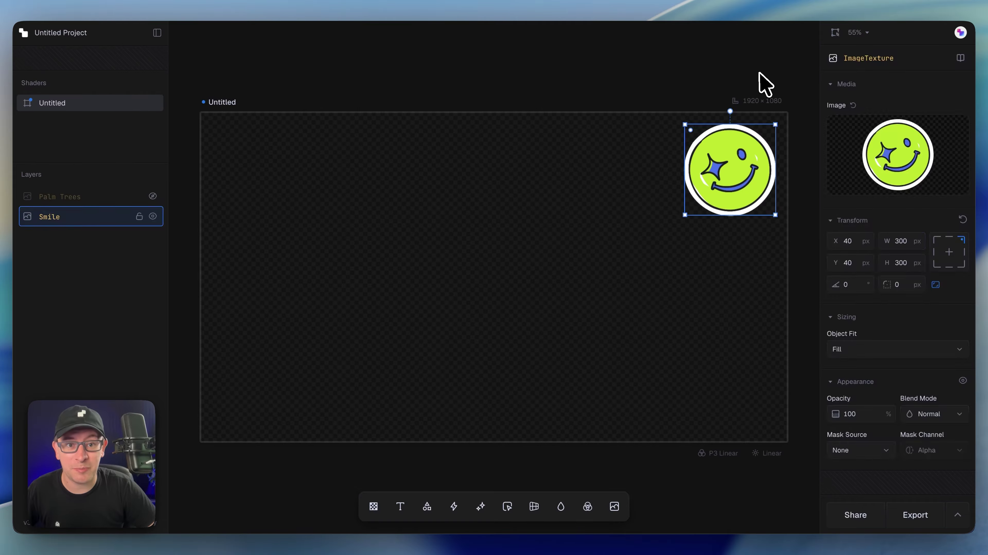
Set the Untitled frame's width to 1000 px, leaving no layer selected.
{"action": "left_click", "coordinate": [764, 85]}
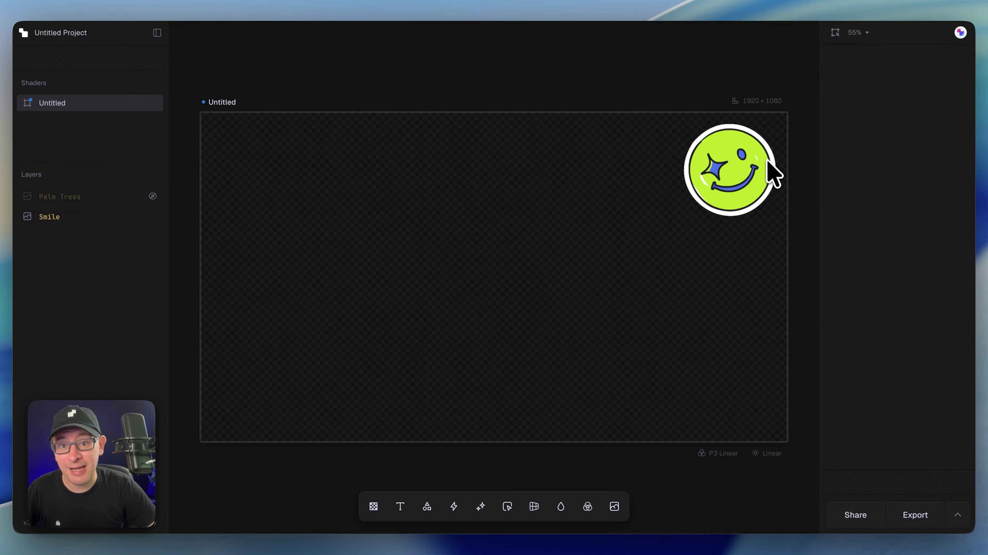
{"action": "left_click", "coordinate": [762, 100]}
{"action": "left_click", "coordinate": [643, 141]}
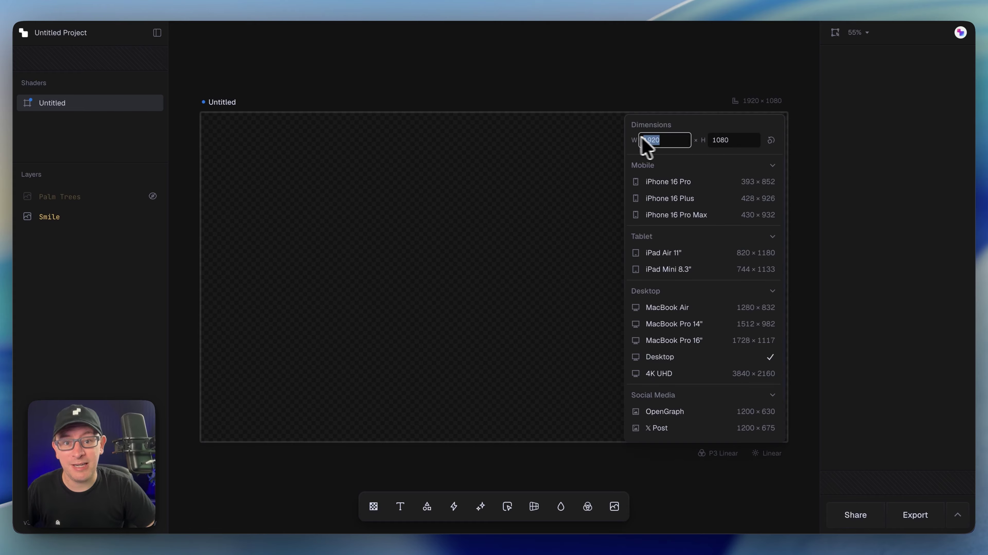
{"action": "type", "text": "1000"}
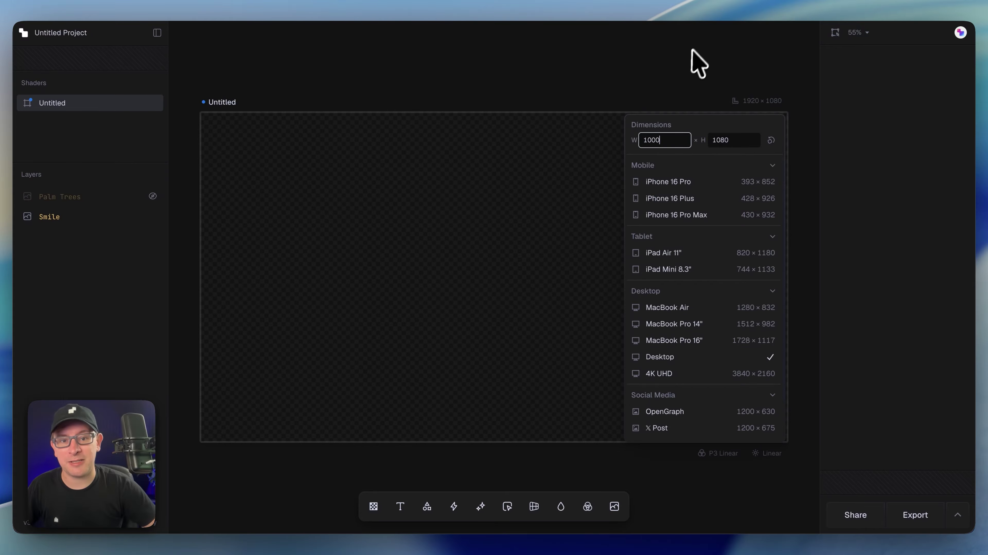
{"action": "key", "text": "Return"}
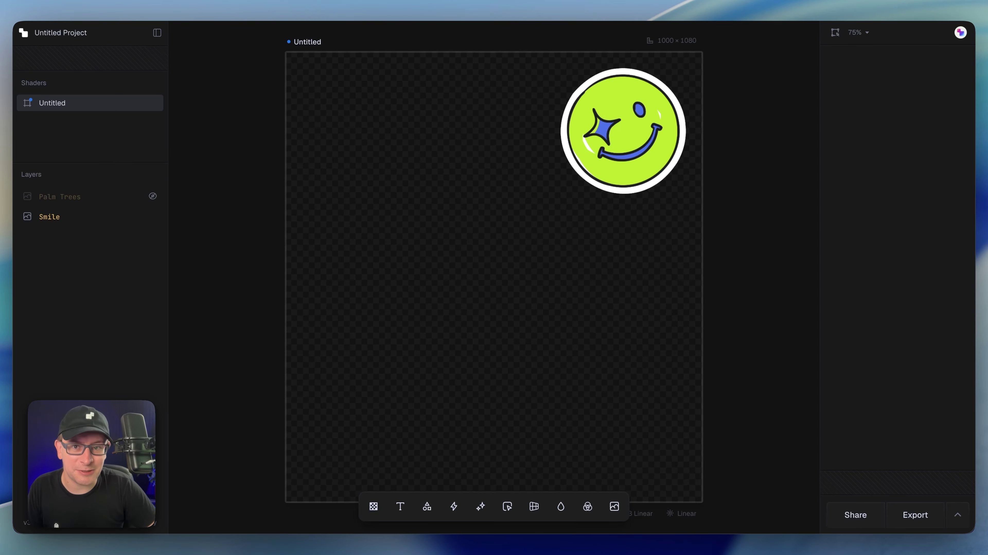
Add a linear gradient layer to the composition.
{"action": "left_click", "coordinate": [376, 504]}
{"action": "left_click", "coordinate": [280, 411]}
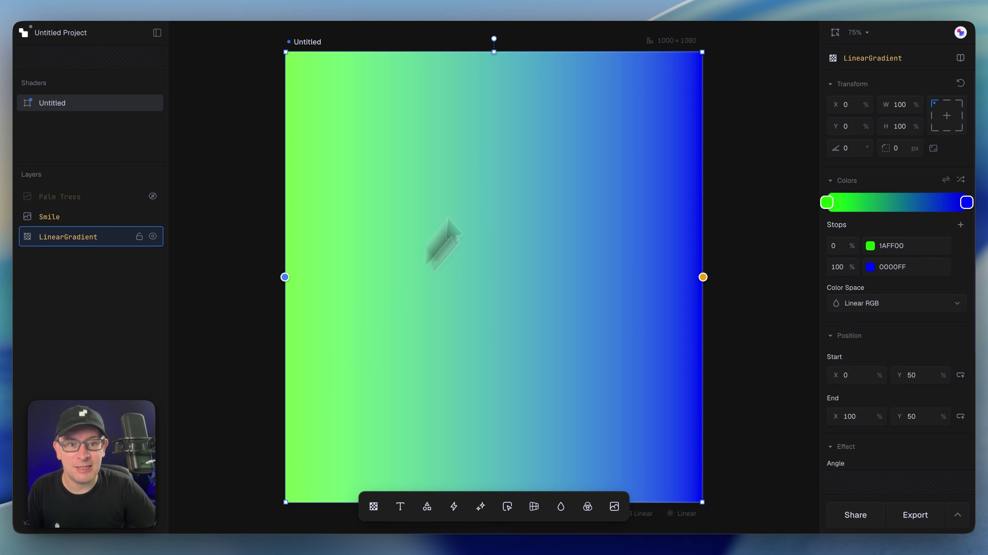
Move the LinearGradient layer inward from the frame's top-right corner, anchoring it there with X and Y offsets of 40 px.
{"action": "left_click_drag", "start_coordinate": [631, 137], "coordinate": [596, 155]}
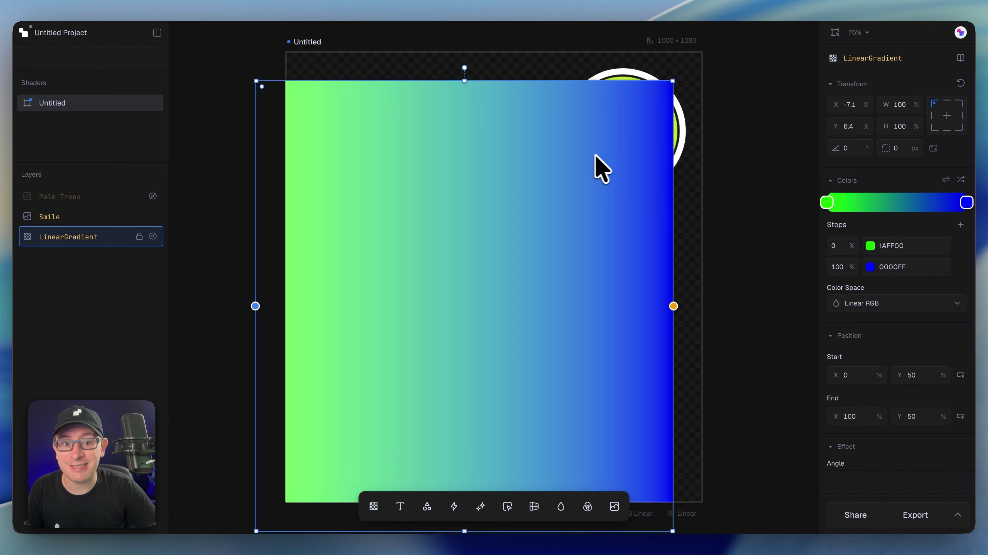
{"action": "left_click", "coordinate": [959, 104]}
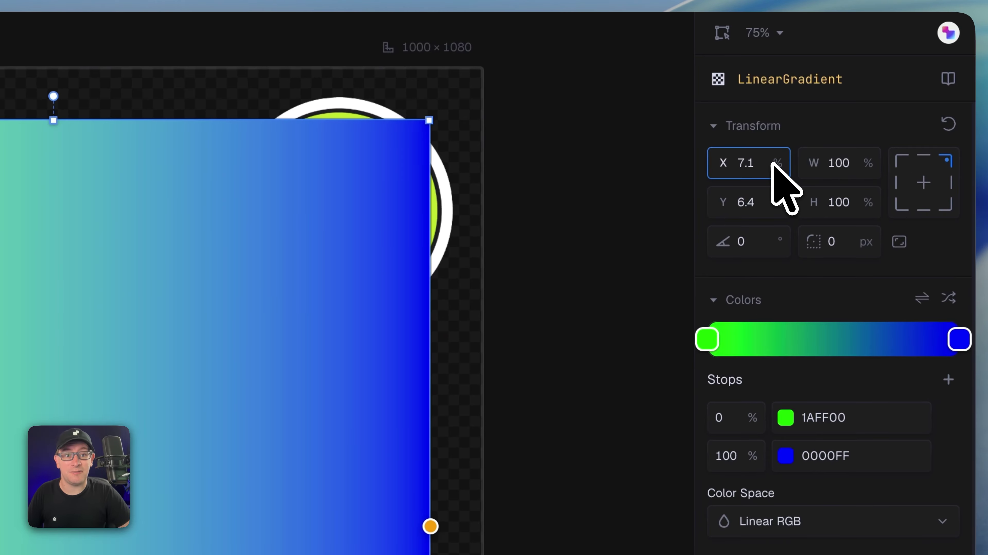
{"action": "left_click", "coordinate": [775, 163]}
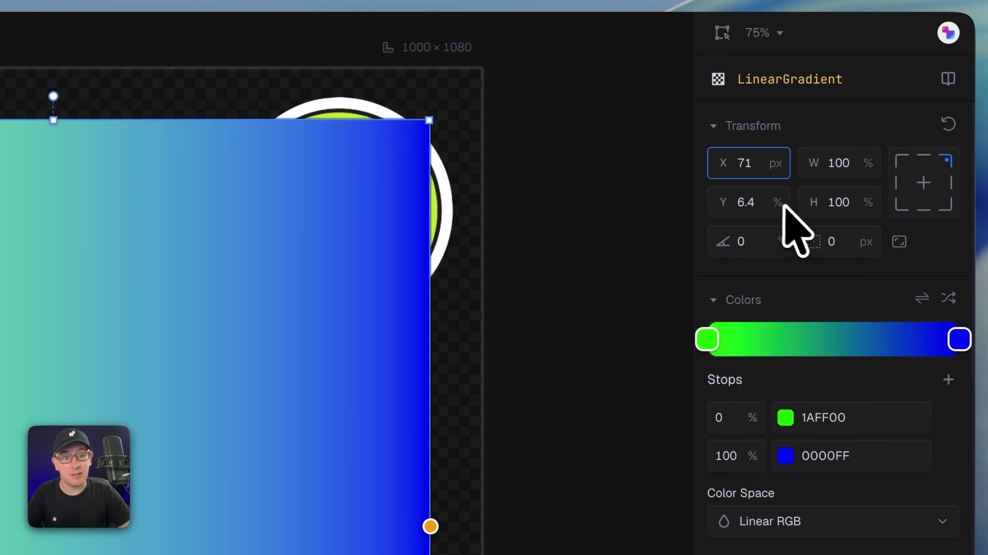
{"action": "left_click", "coordinate": [777, 202]}
{"action": "left_click", "coordinate": [745, 163]}
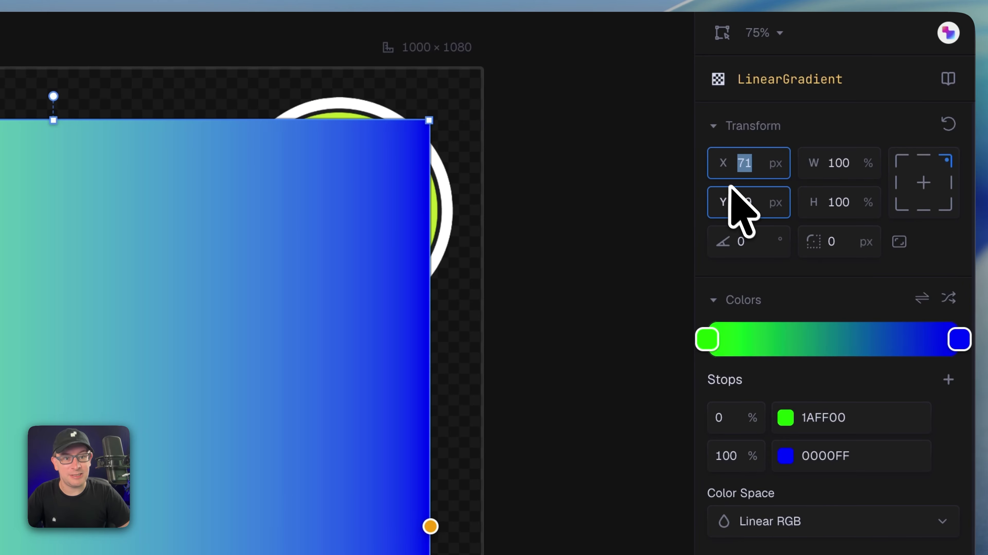
{"action": "type", "text": "40"}
{"action": "key", "text": "Return"}
{"action": "left_click", "coordinate": [728, 203]}
{"action": "type", "text": "40"}
{"action": "key", "text": "Return"}
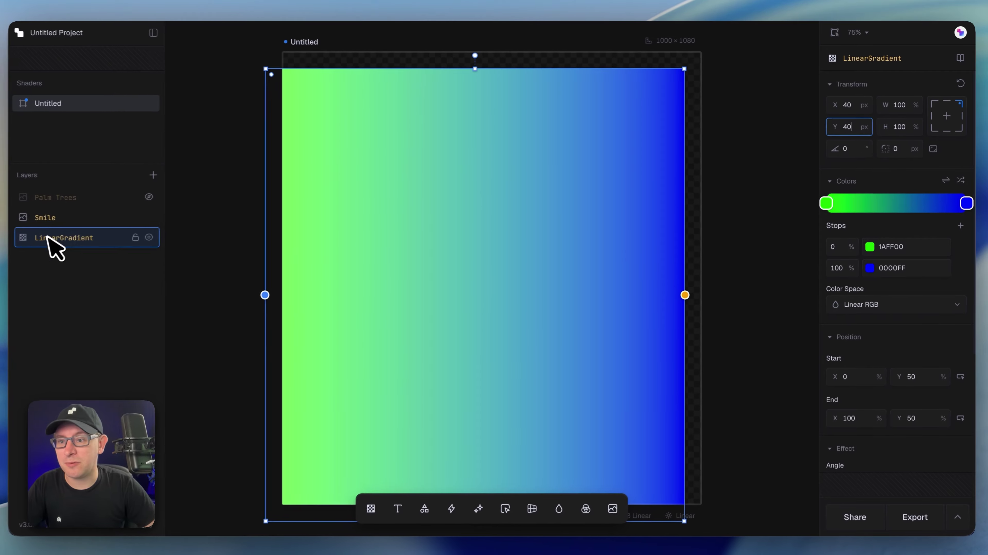
Reorder the LinearGradient layer to sit directly above Smile in the layer list, leaving no layer selected.
{"action": "left_click_drag", "start_coordinate": [48, 243], "coordinate": [77, 218]}
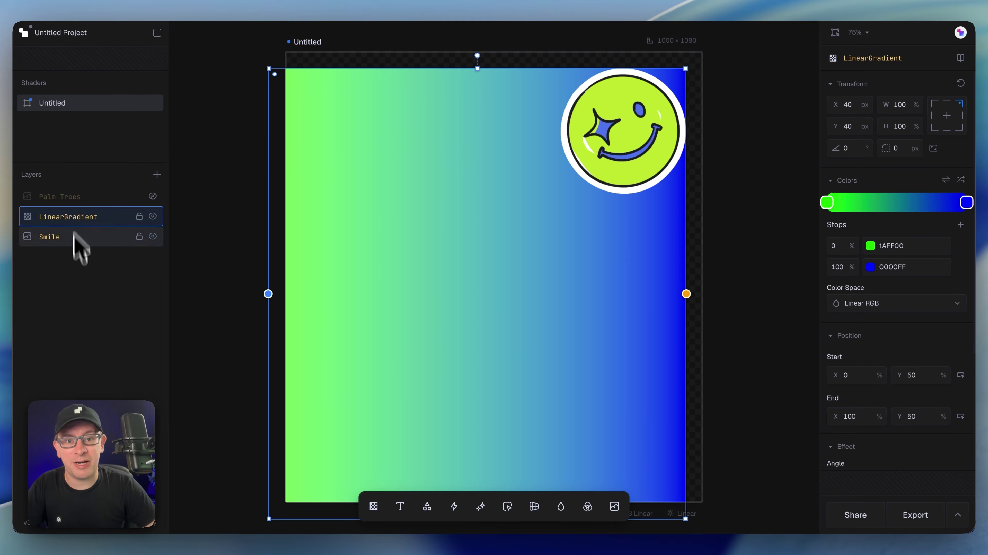
{"action": "left_click", "coordinate": [79, 290]}
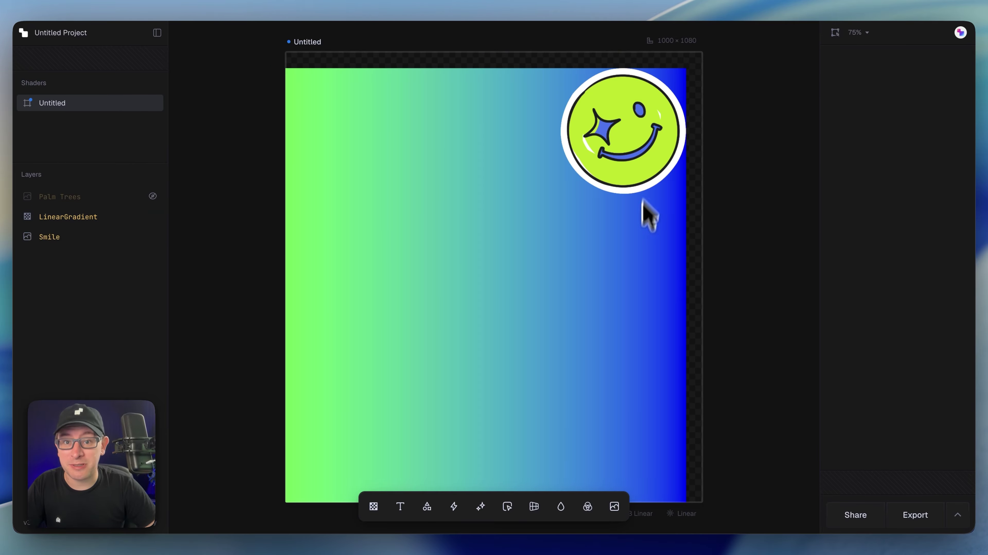
Set the Untitled frame's width to 1920 px, keeping the height at 1080 px.
{"action": "left_click", "coordinate": [664, 40]}
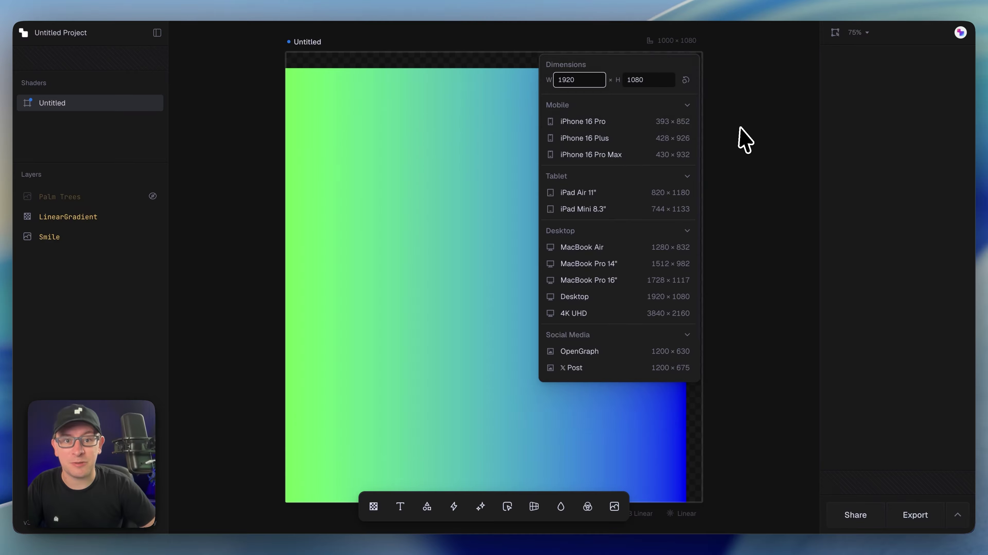
{"action": "left_click", "coordinate": [740, 140]}
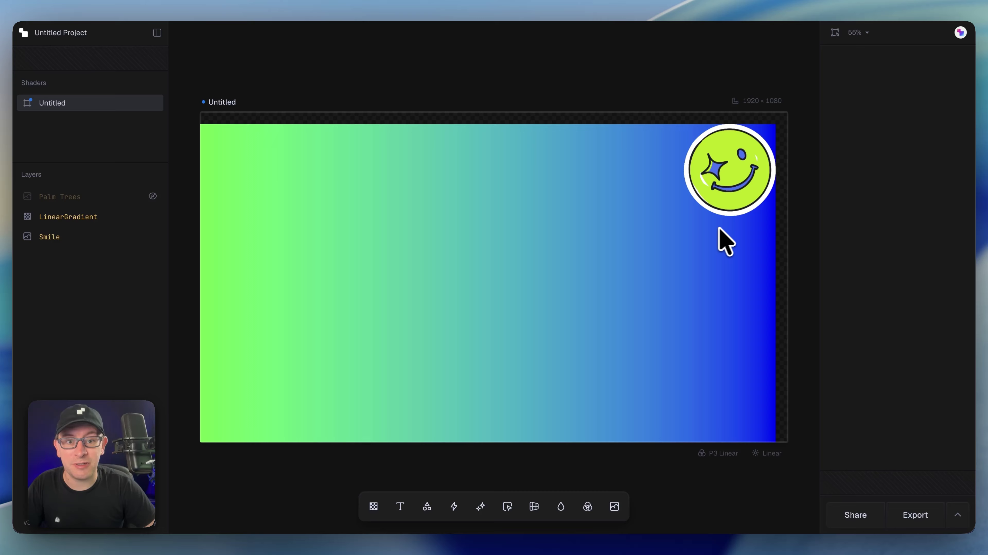